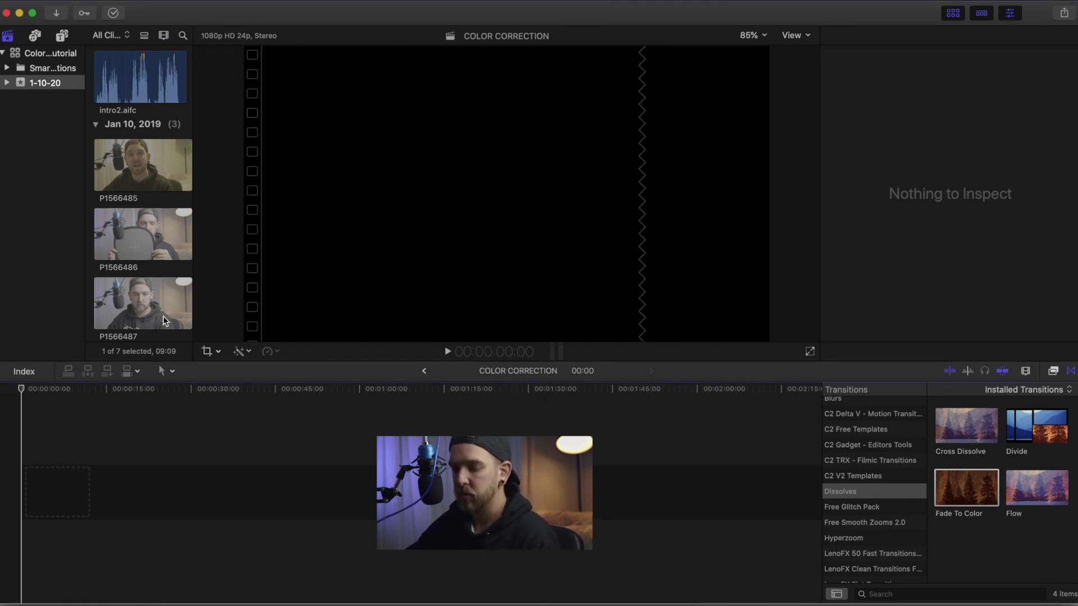
# Add clip P1566486 to the start of the empty timeline and append clip P1566487 after it
pyautogui.moveTo(151, 259); pyautogui.dragTo(69, 499)
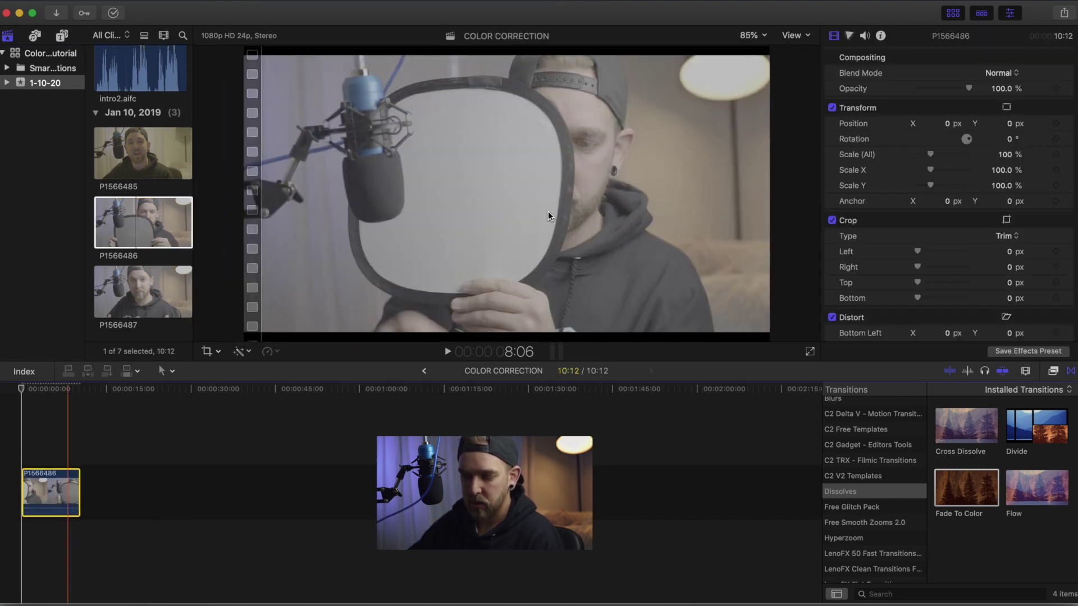
pyautogui.click(146, 211)
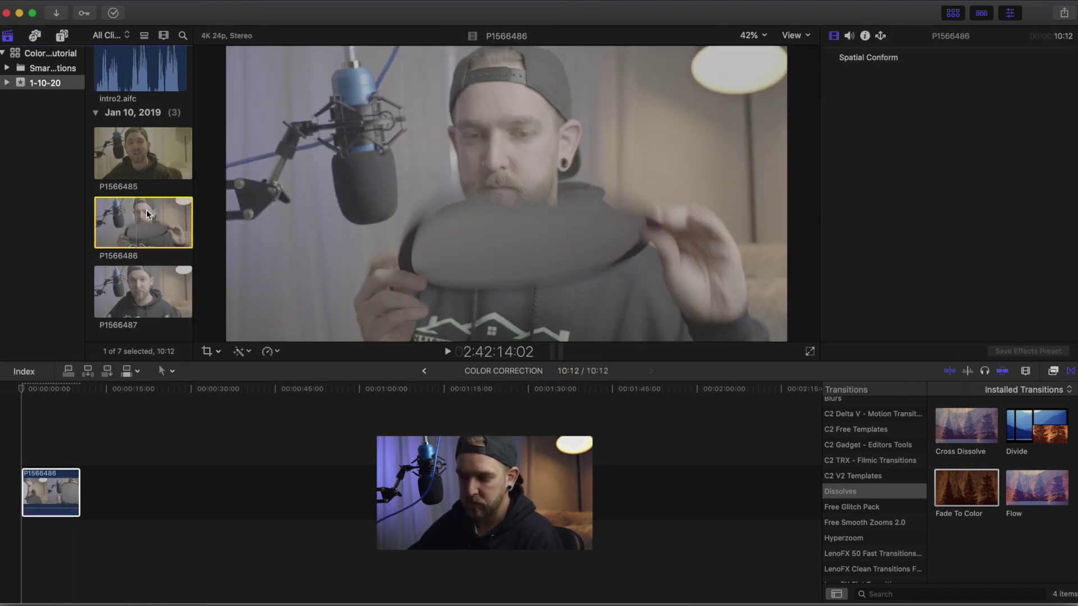
pyautogui.moveTo(143, 290); pyautogui.dragTo(120, 494)
# Trim the start of clip P1566487 to shorten it to 6:13, and move the playhead to the card shot in P1566486
pyautogui.moveTo(133, 395); pyautogui.dragTo(171, 396)
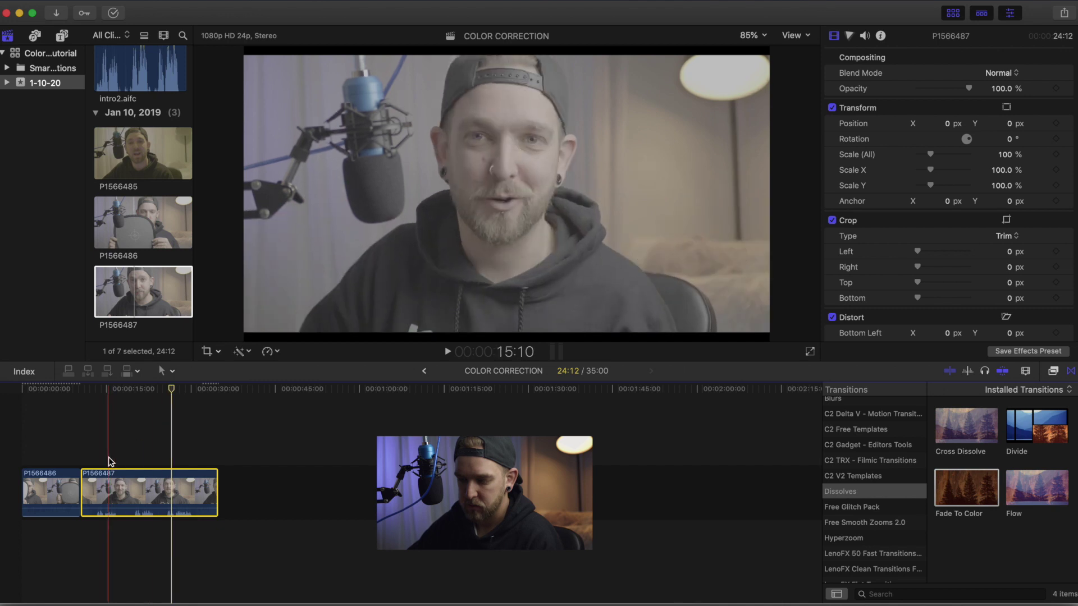
pyautogui.moveTo(85, 488); pyautogui.dragTo(187, 494)
pyautogui.click(120, 395)
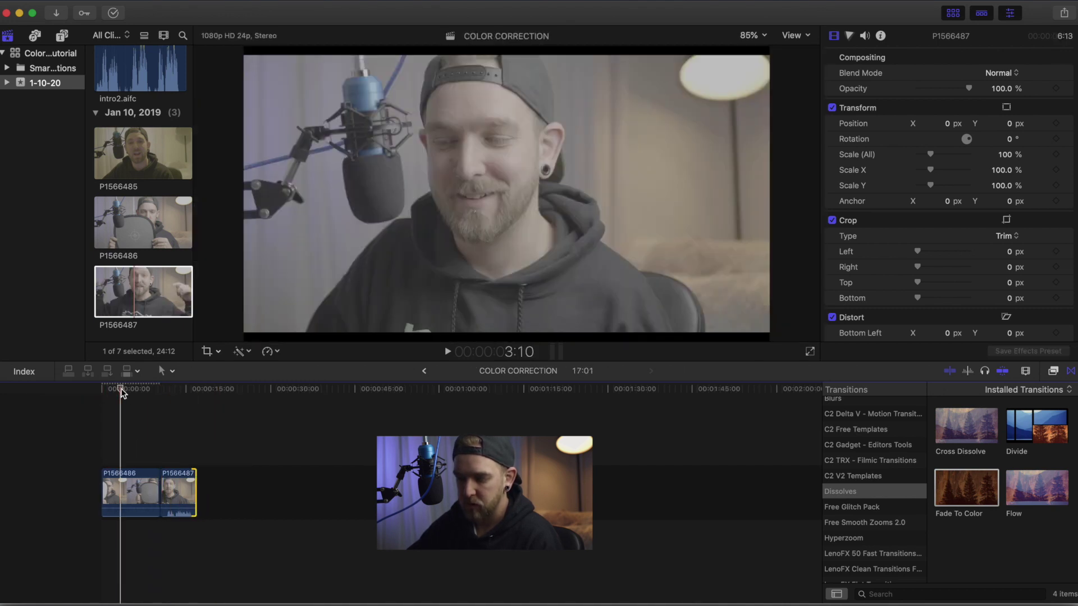
# Place the Base Correction adjustment title above clip P1566486 and extend it to the clip's full 10:12 length
pyautogui.click(126, 480)
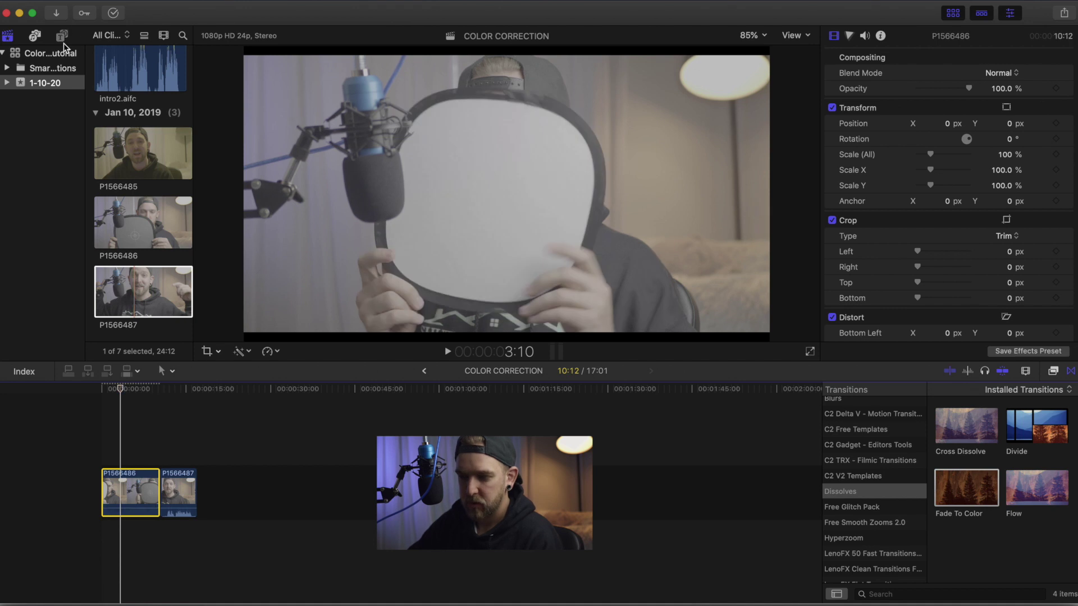
pyautogui.click(62, 36)
pyautogui.click(127, 105)
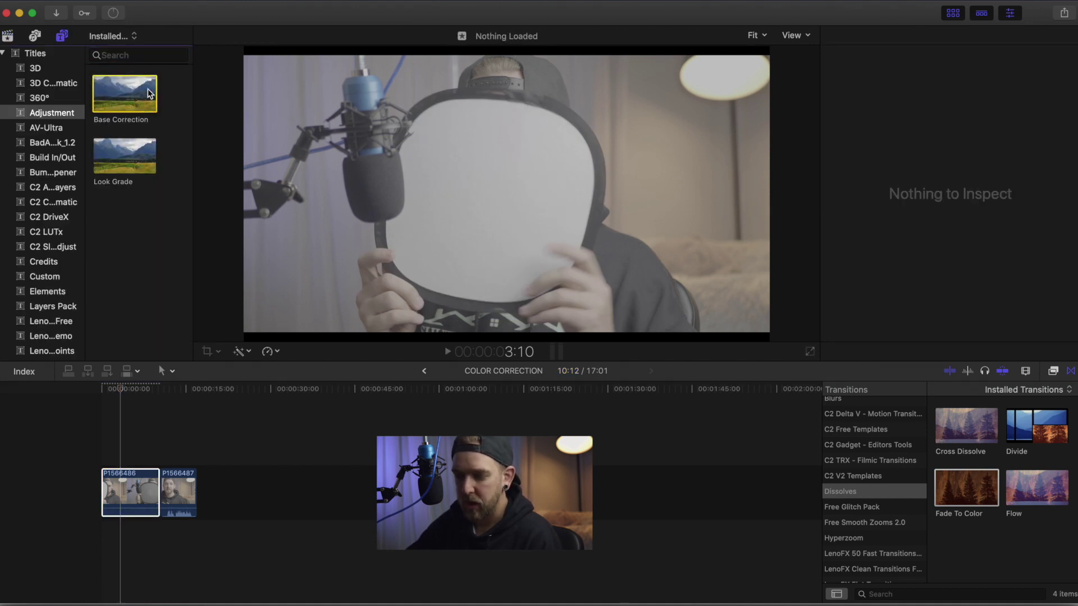
pyautogui.moveTo(123, 100); pyautogui.dragTo(162, 461)
pyautogui.click(158, 443)
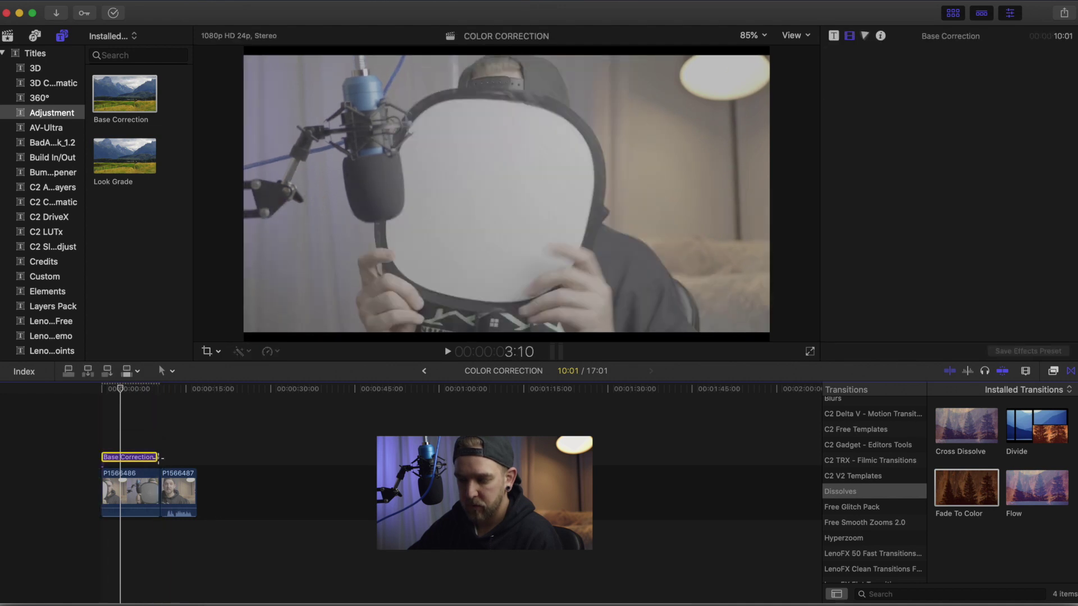
pyautogui.moveTo(153, 455); pyautogui.dragTo(160, 456)
# Add a Color Wheels correction to the Base Correction layer, with the playhead on the white card frame
pyautogui.moveTo(132, 393); pyautogui.dragTo(124, 392)
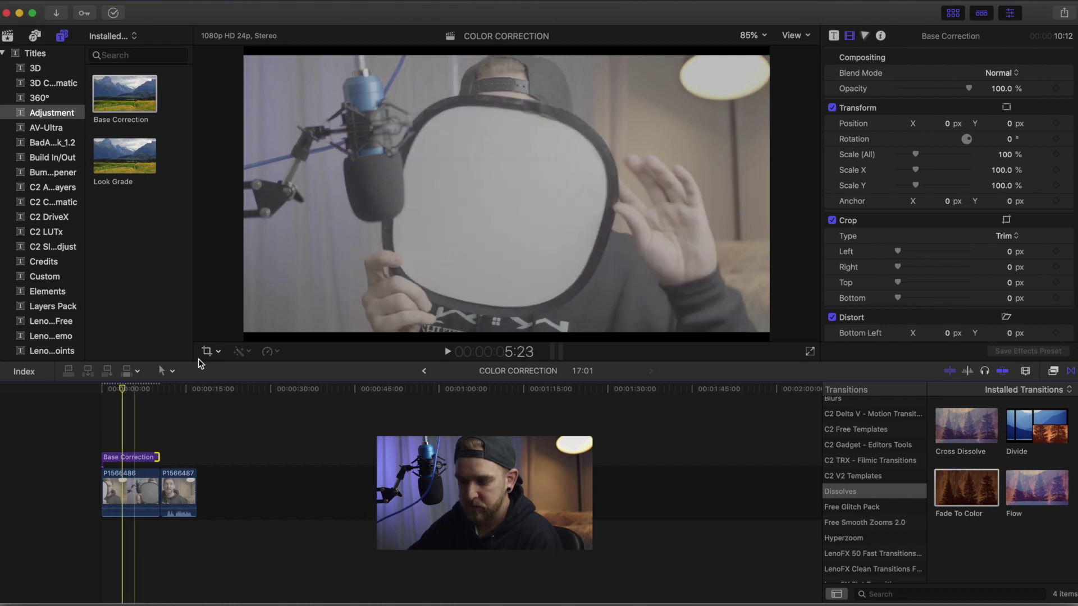
pyautogui.click(146, 457)
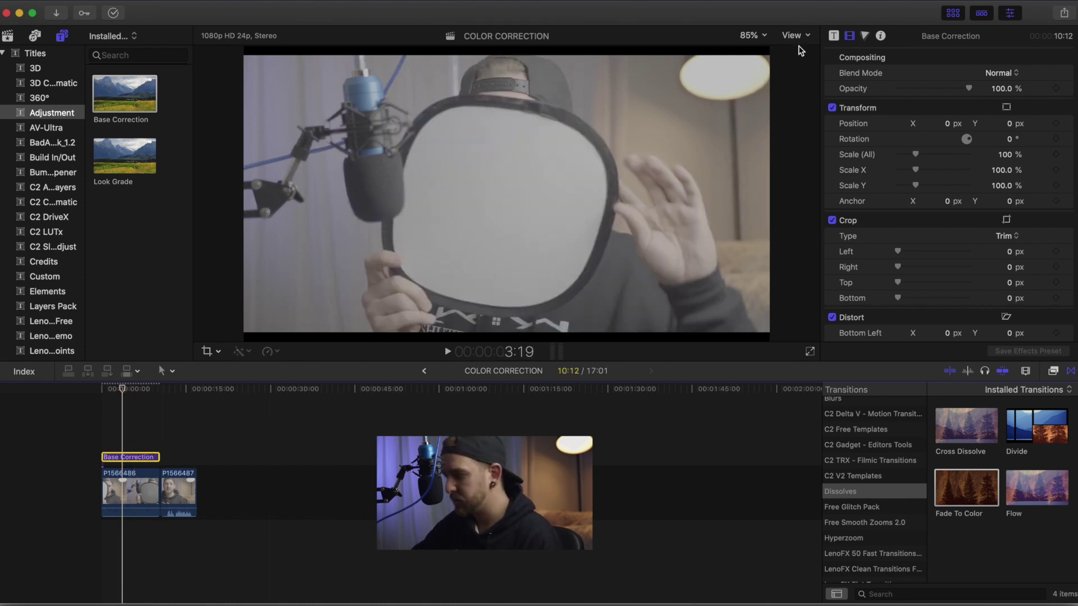
pyautogui.click(866, 35)
pyautogui.click(901, 57)
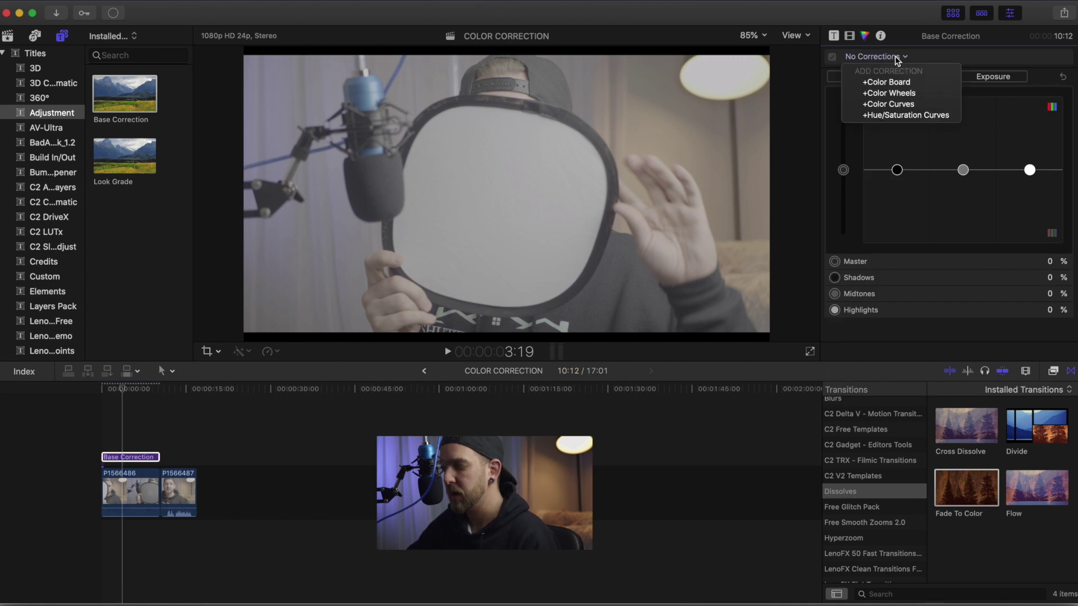
pyautogui.click(893, 92)
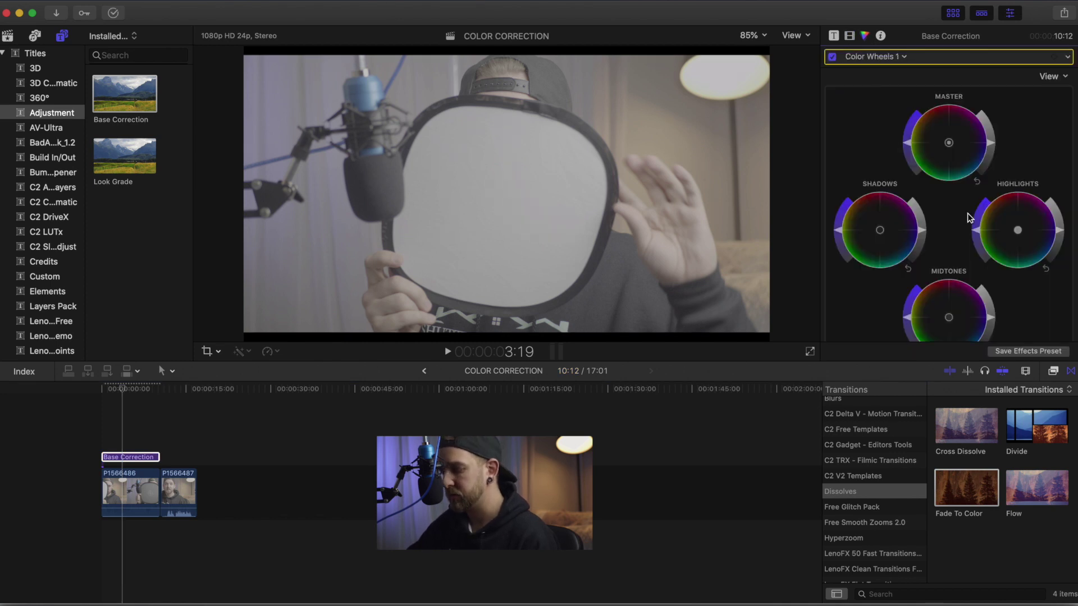
# Show the video scopes beside the viewer and set the waveform to the Luma channel
pyautogui.click(795, 35)
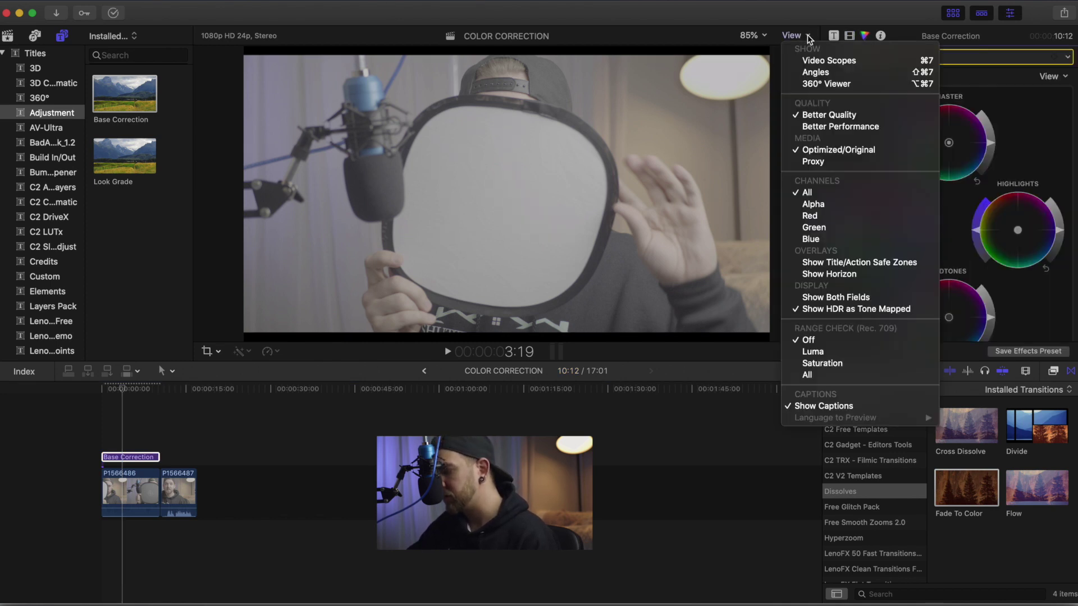
pyautogui.click(847, 66)
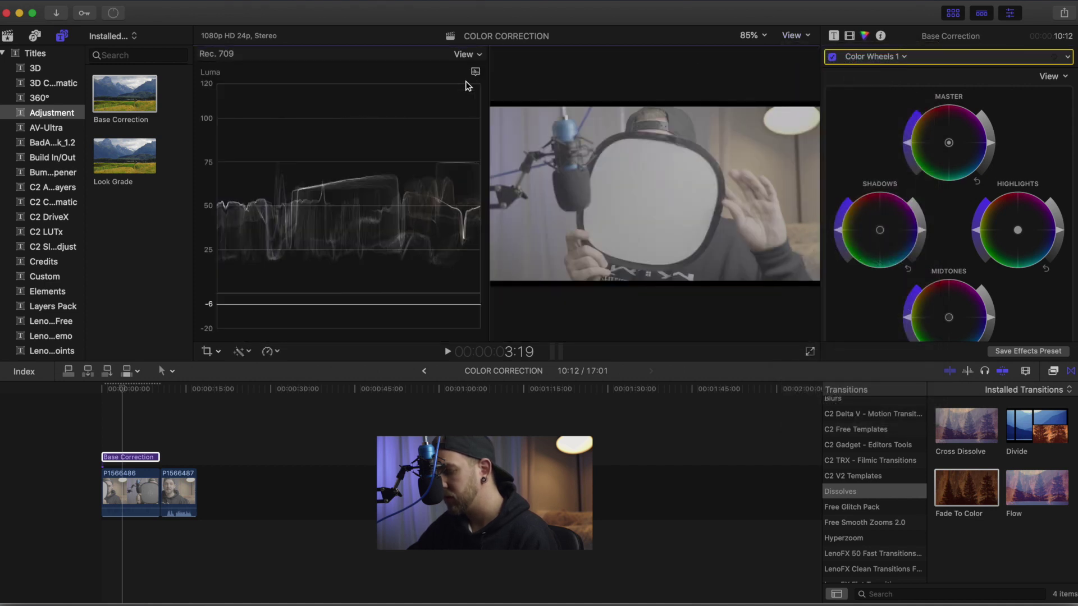
pyautogui.click(476, 73)
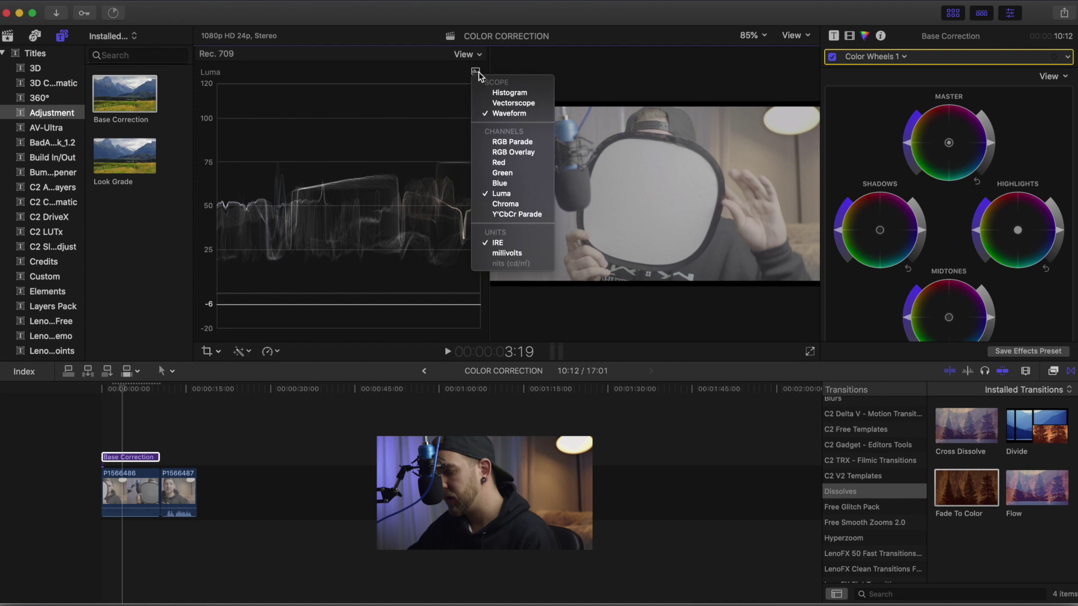
pyautogui.click(523, 194)
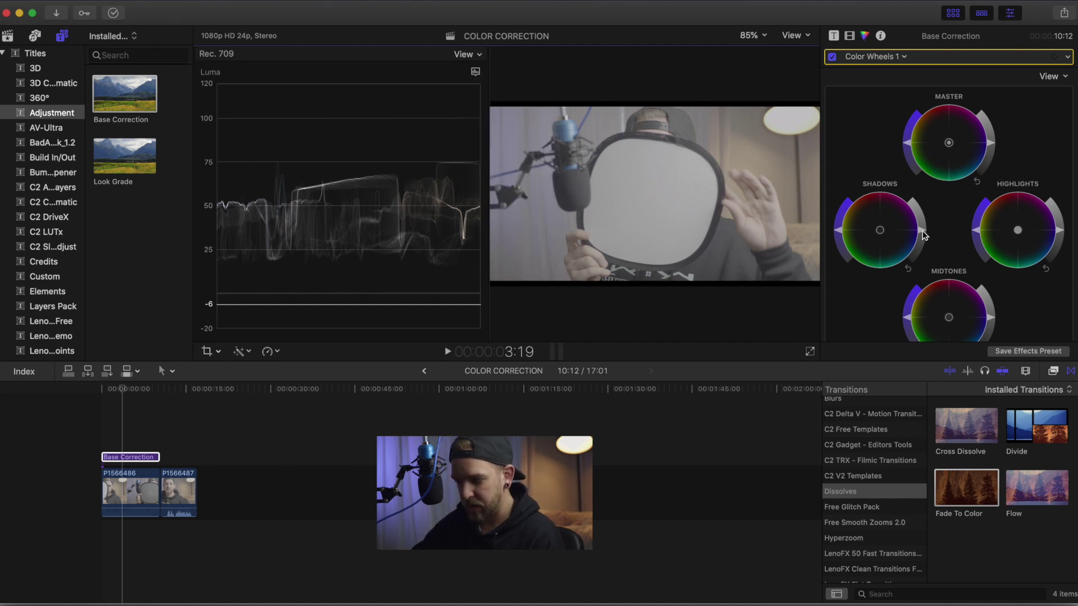
# Lower the shadows to just above 0 IRE and raise the highlights to just below 100 IRE with the color wheels
pyautogui.moveTo(924, 235); pyautogui.dragTo(926, 259)
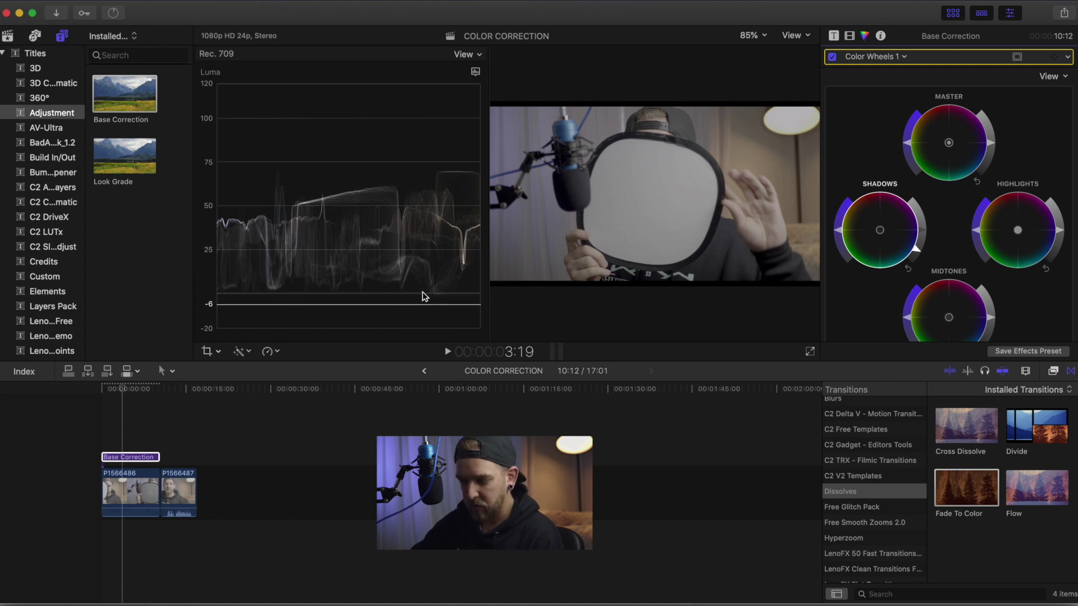
pyautogui.moveTo(920, 254); pyautogui.dragTo(918, 249)
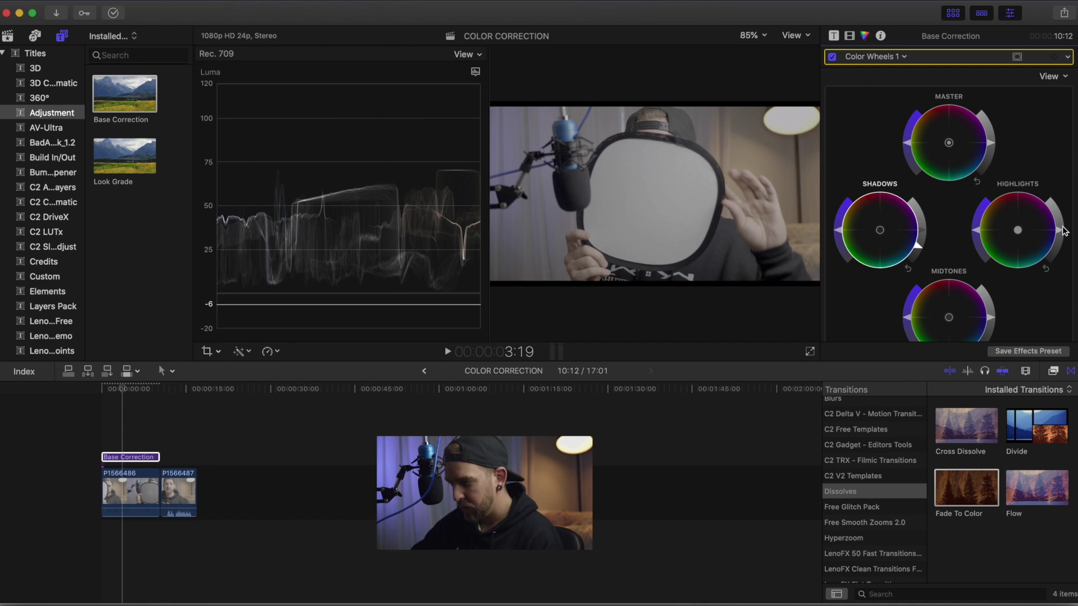
pyautogui.moveTo(1063, 233); pyautogui.dragTo(1071, 185)
# Move to the grey card frame, lower the midtones brightness, and lift the shadows slightly to keep the blacks above 0 IRE
pyautogui.scroll(-1, 991, 310)
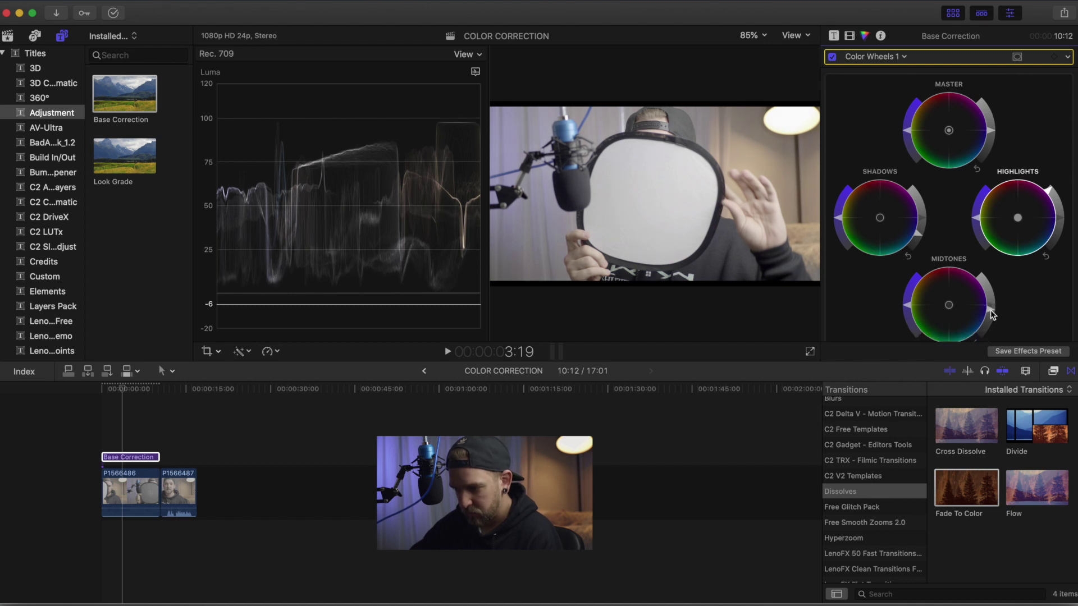
pyautogui.click(135, 390)
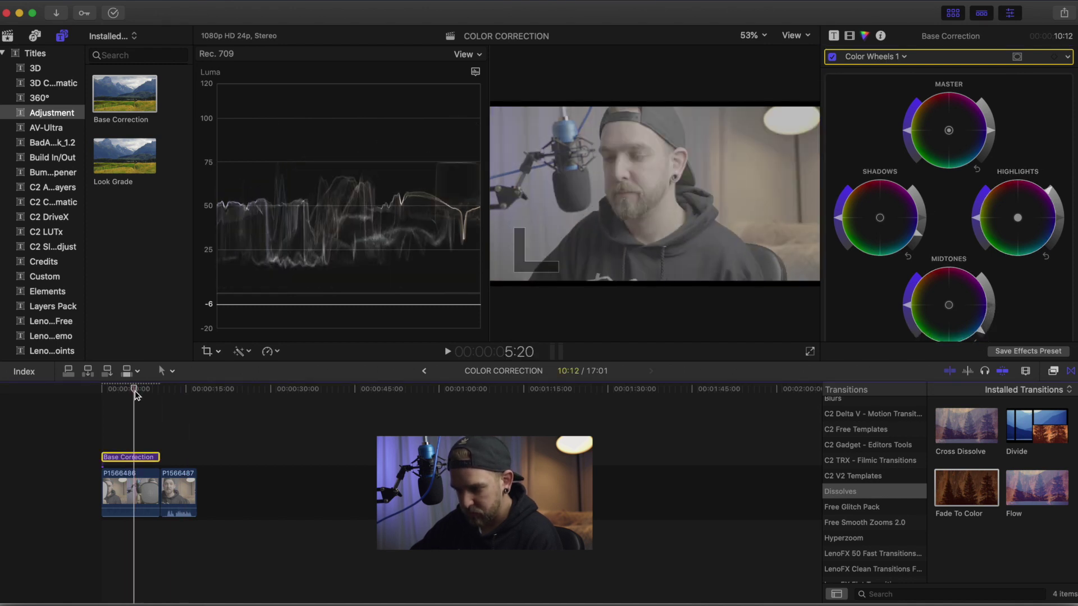
pyautogui.moveTo(136, 390); pyautogui.dragTo(141, 389)
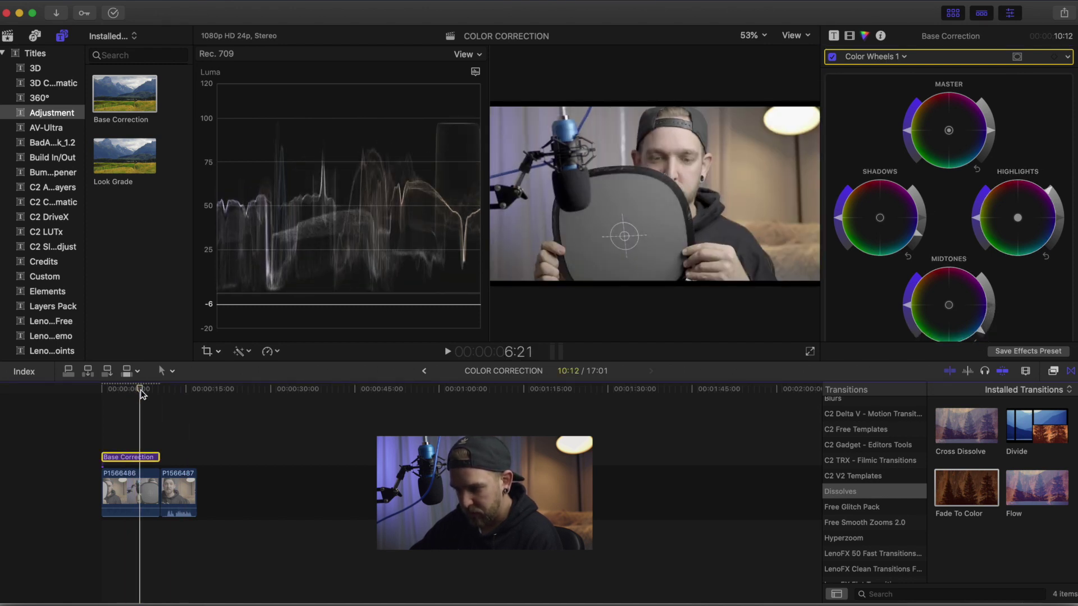
pyautogui.scroll(-1, 1027, 301)
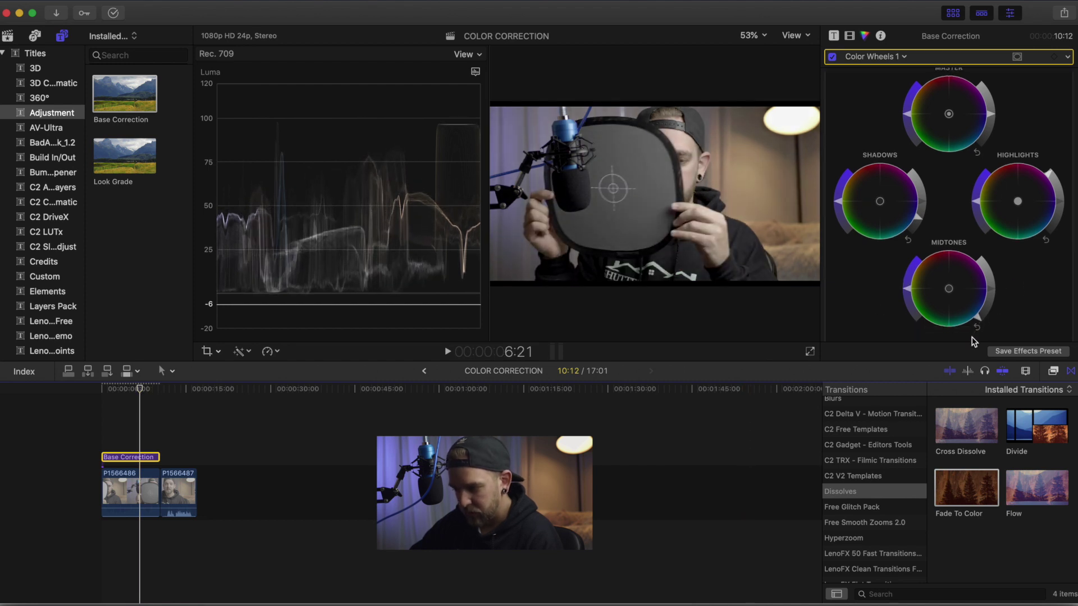
pyautogui.click(977, 317)
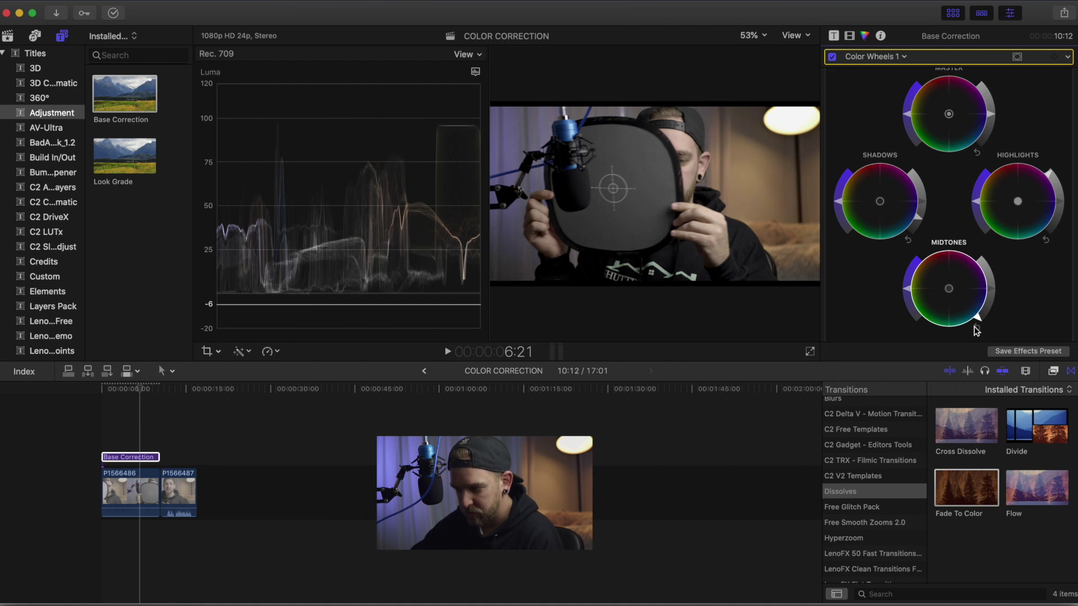
pyautogui.moveTo(920, 220); pyautogui.dragTo(924, 207)
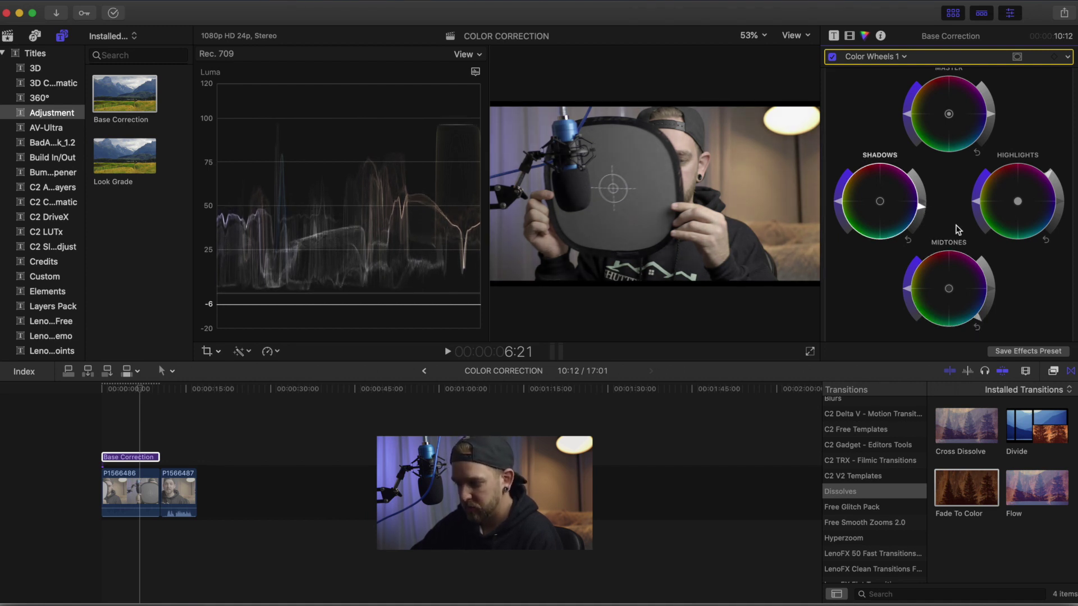
pyautogui.moveTo(978, 321); pyautogui.dragTo(975, 320)
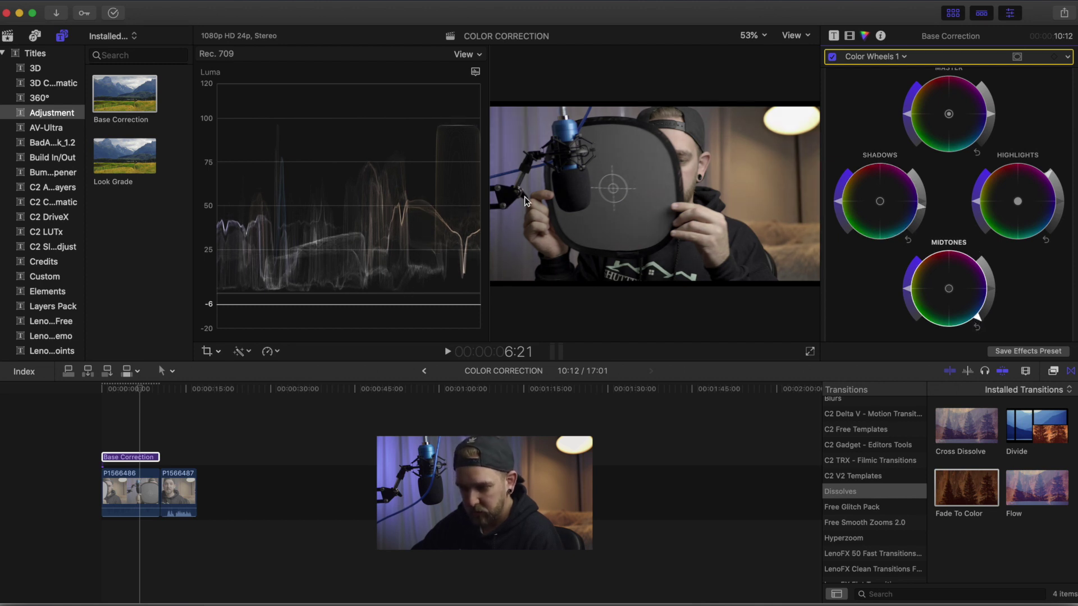
# Extend the Base Correction layer across both clips to 17:01 and check the correction on clip P1566487
pyautogui.click(157, 456)
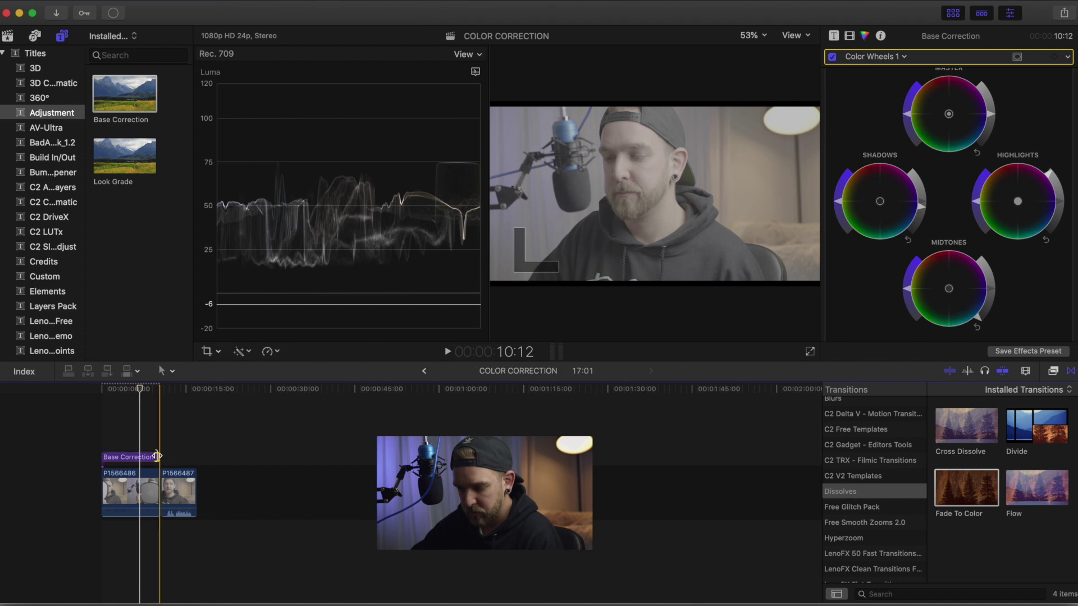
pyautogui.moveTo(157, 457); pyautogui.dragTo(194, 457)
pyautogui.click(177, 389)
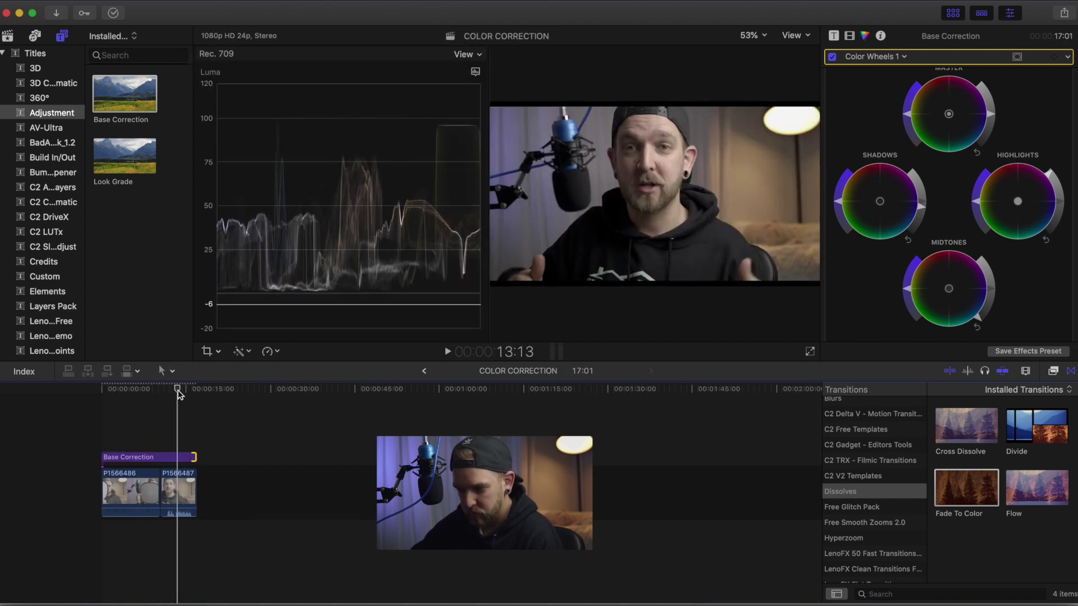
# Return to the white card frame at 2:21 with Base Correction selected, and switch the waveform to RGB Parade
pyautogui.click(140, 389)
pyautogui.click(144, 458)
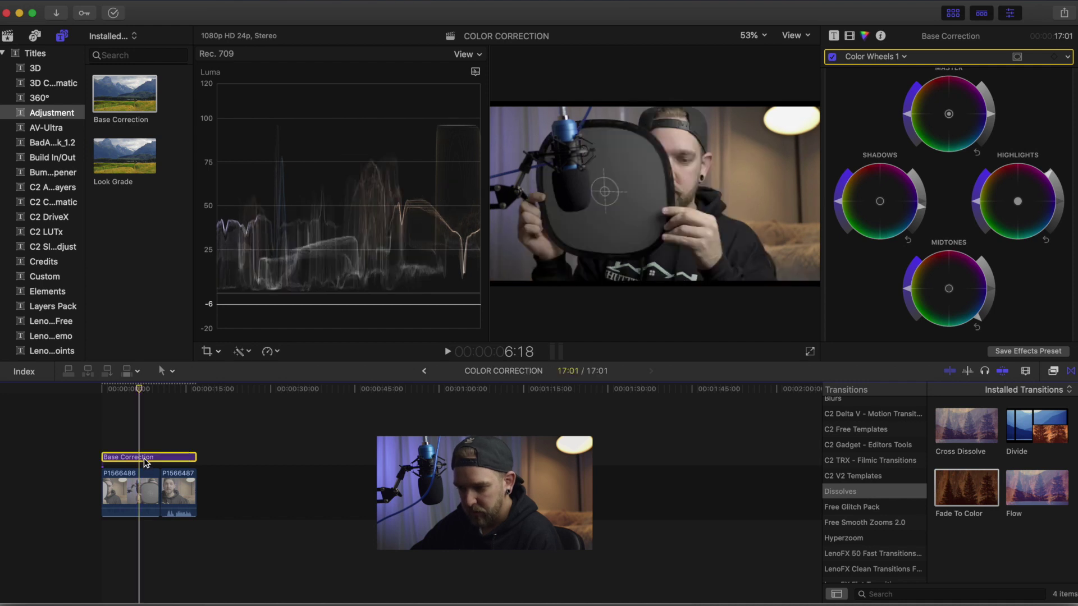
pyautogui.click(119, 389)
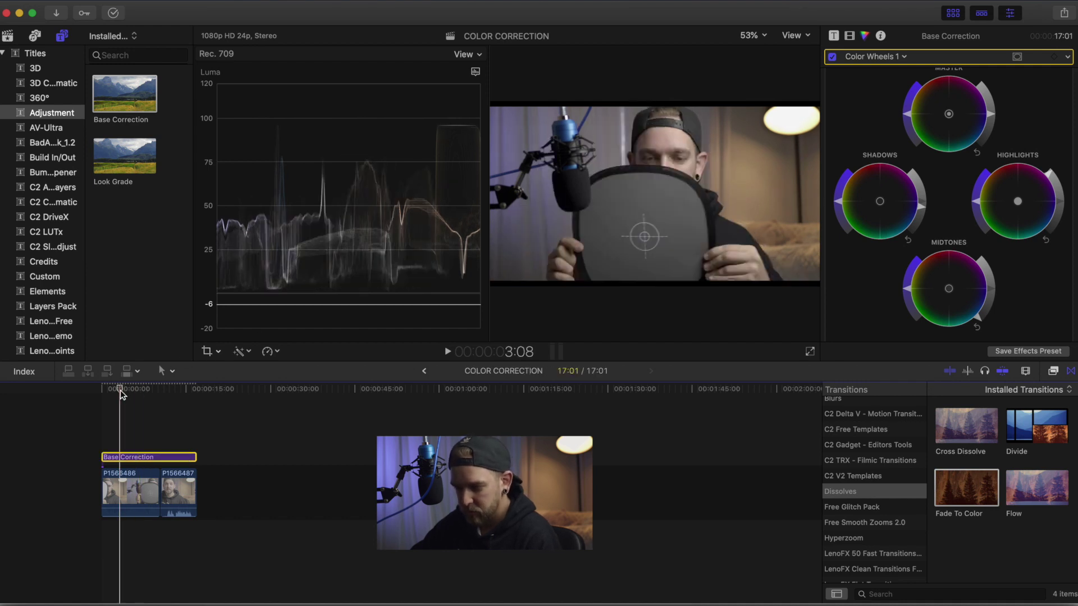
pyautogui.moveTo(120, 391)
pyautogui.mouseDown()
pyautogui.moveTo(132, 391)
pyautogui.moveTo(117, 393)
pyautogui.mouseUp()
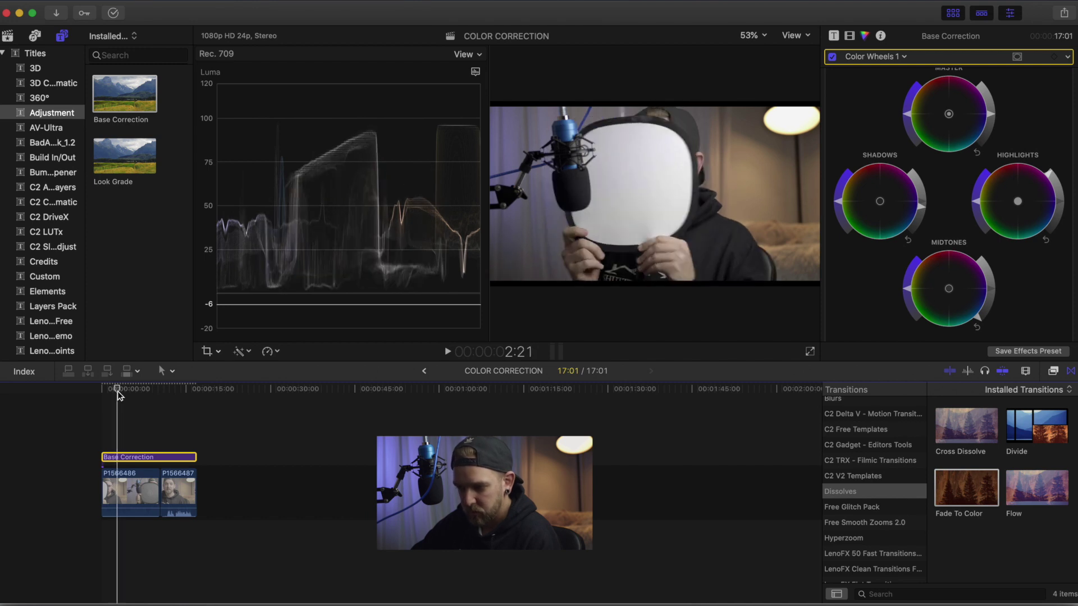
pyautogui.click(475, 72)
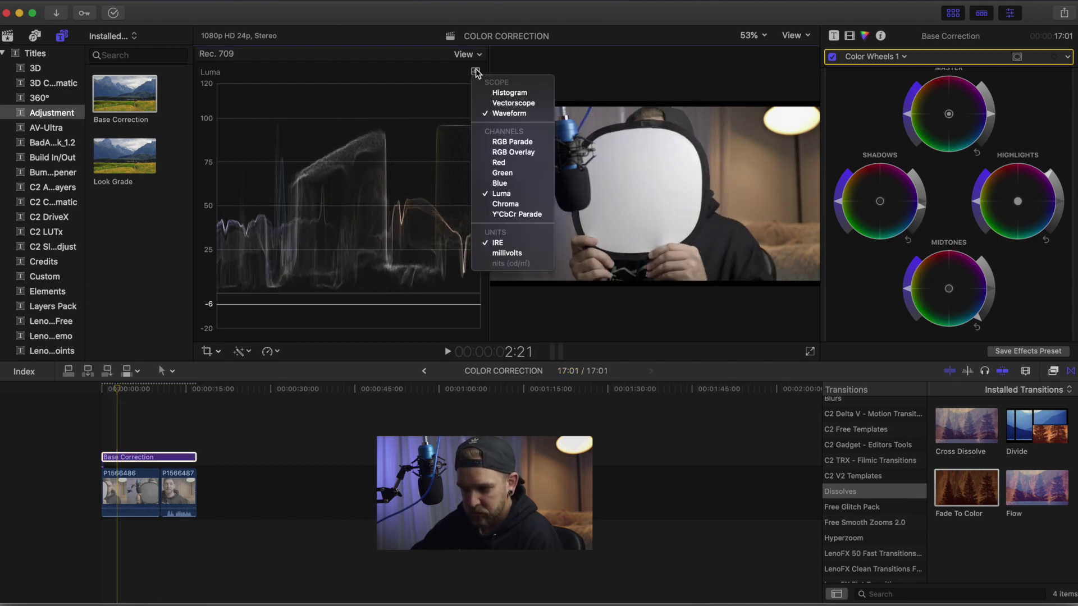
pyautogui.click(519, 145)
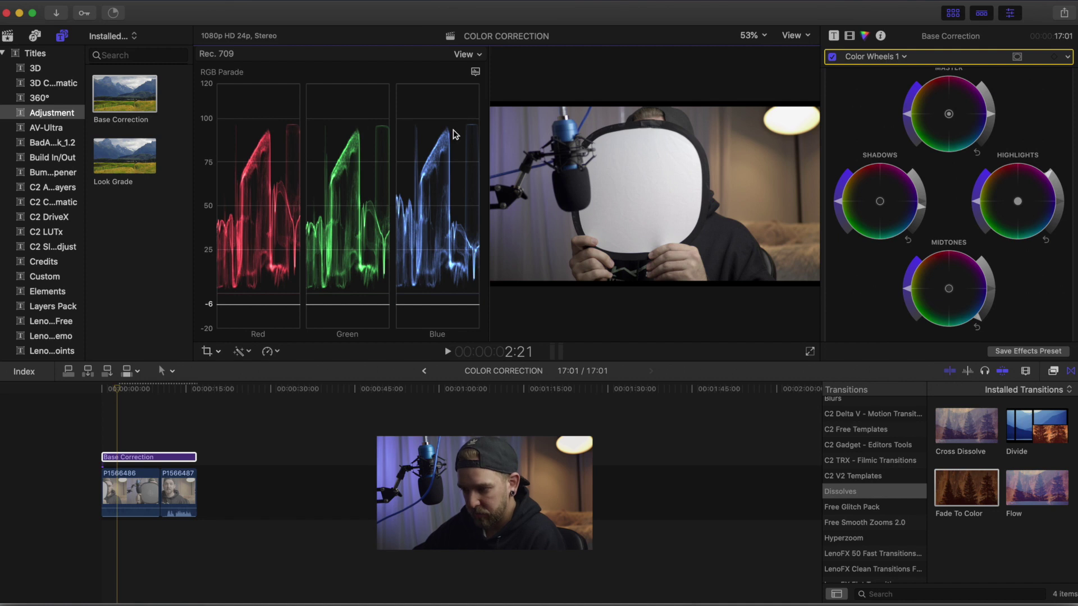
# Set the Color Wheels temperature to 5348.0 and hide the video scopes to view the corrected P1566487 shot
pyautogui.scroll(-1, 1066, 288)
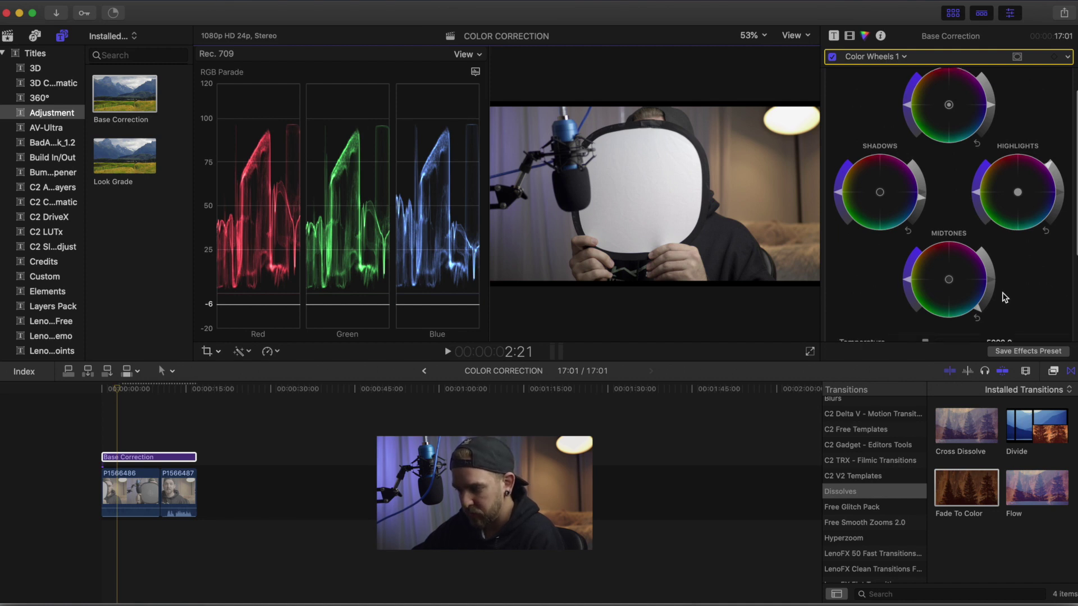
pyautogui.scroll(-4, 1002, 251)
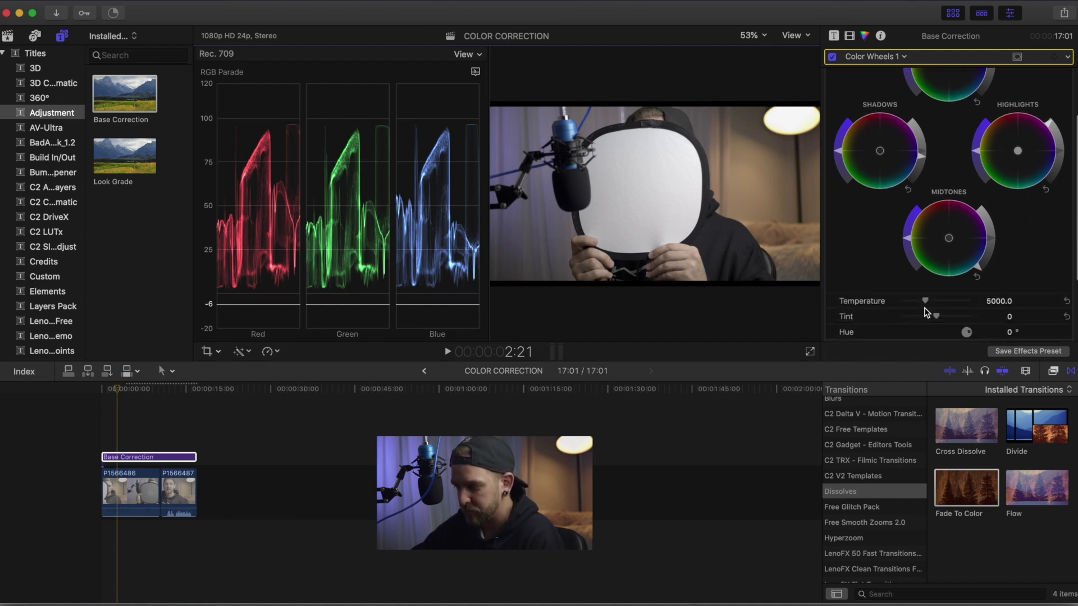
pyautogui.moveTo(925, 301); pyautogui.dragTo(929, 301)
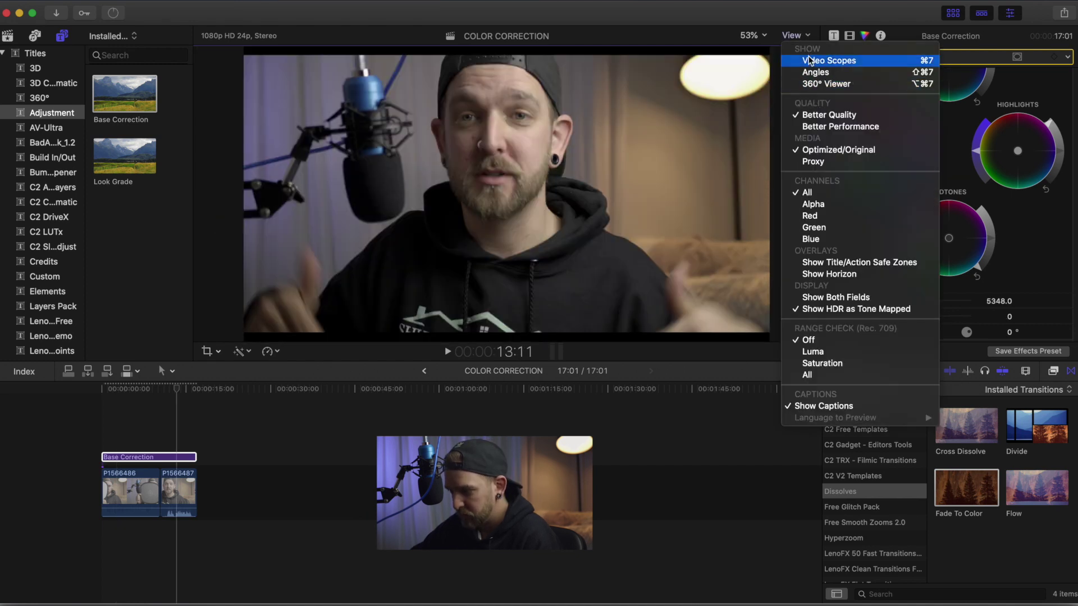
pyautogui.click(803, 37)
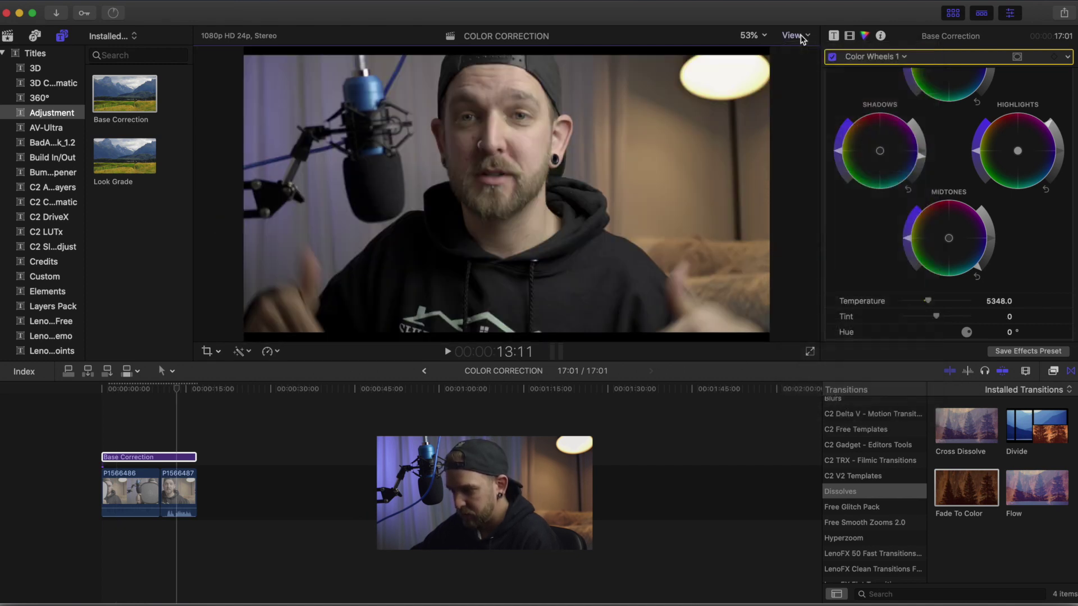
# At 13:22, slightly raise the saturation of the shadows, highlights and midtones in the Base Correction Color Wheels
pyautogui.moveTo(160, 389); pyautogui.dragTo(180, 389)
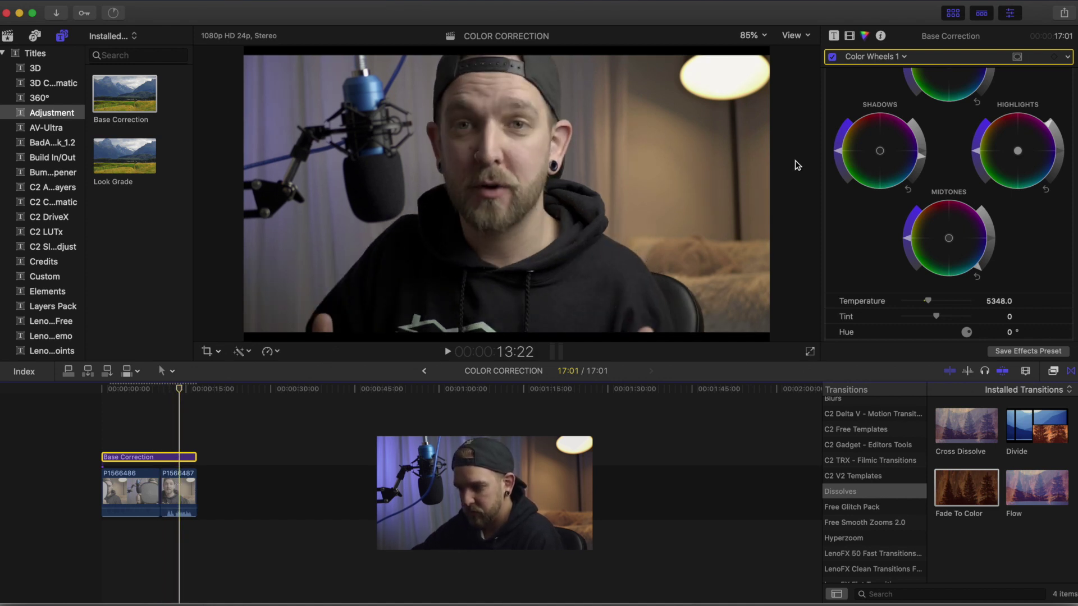
pyautogui.scroll(3, 964, 210)
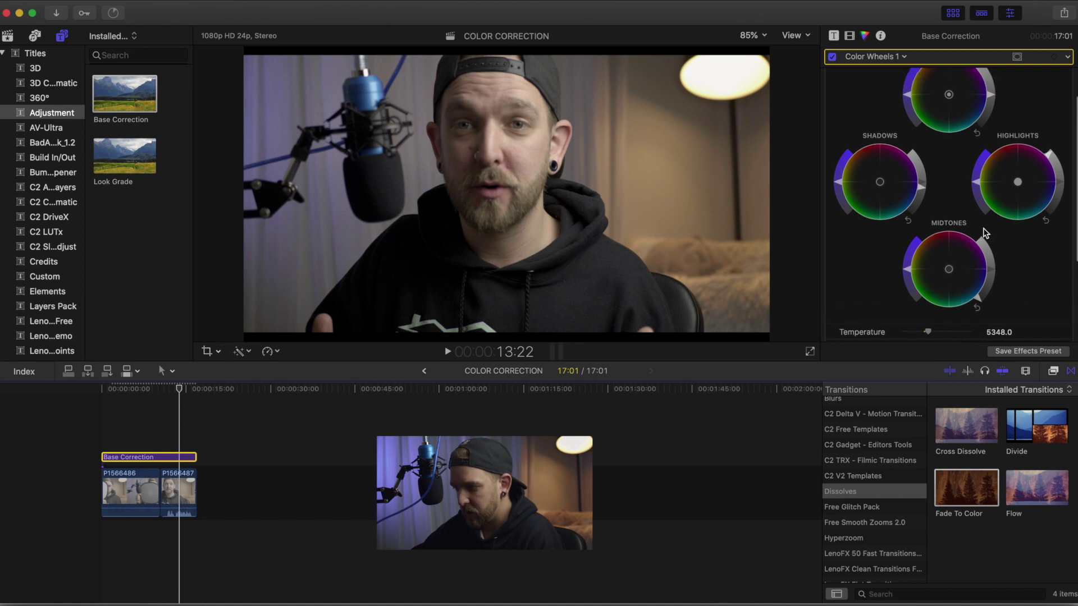
pyautogui.click(840, 182)
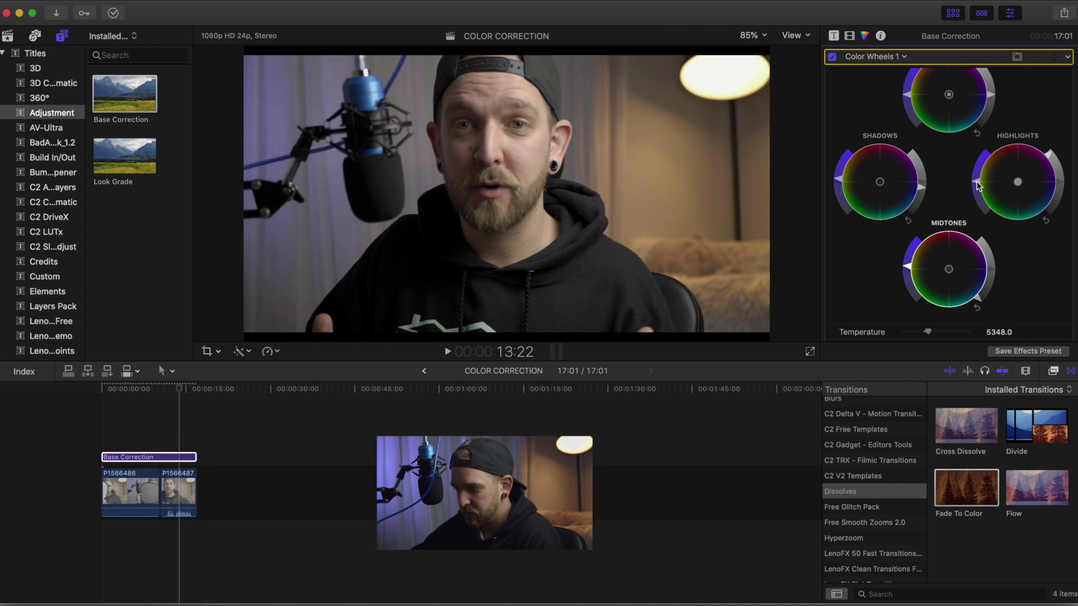
# Apply the Sharpen effect from the Blur category to the Base Correction layer
pyautogui.click(159, 457)
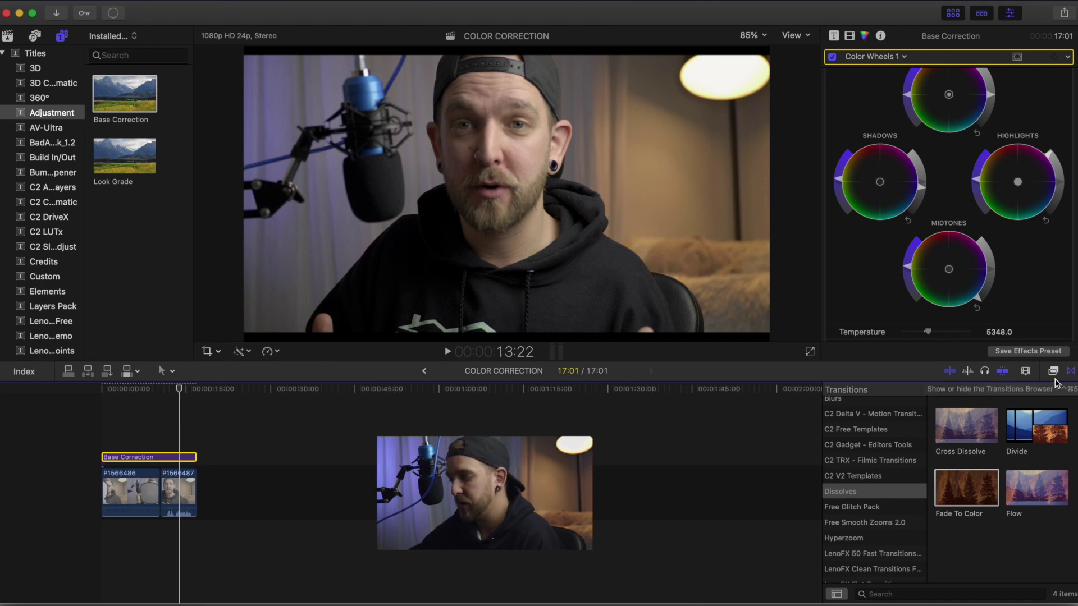
pyautogui.click(1054, 375)
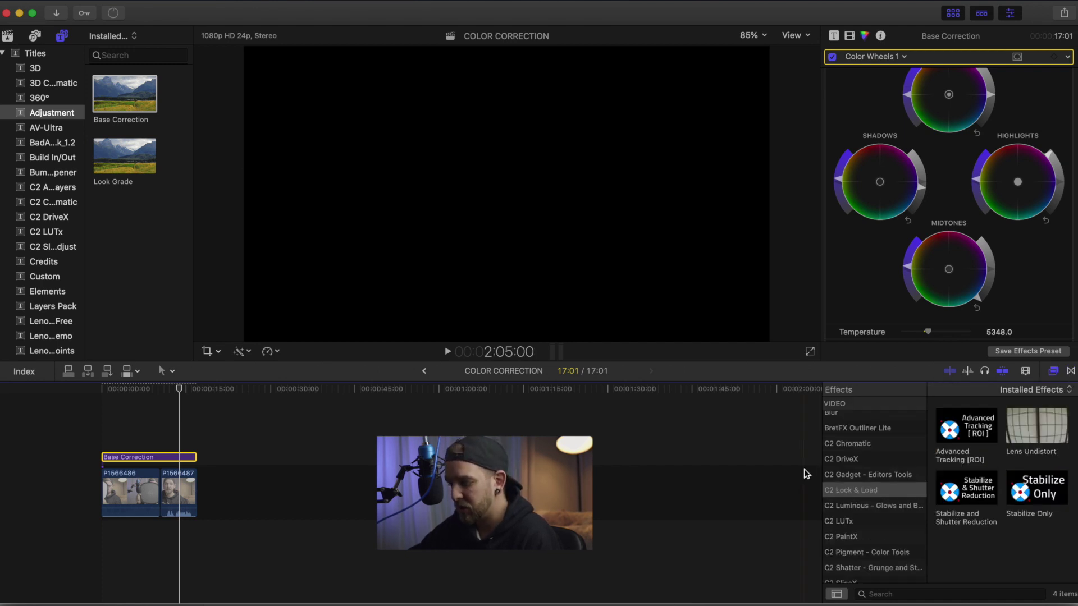
pyautogui.scroll(3, 859, 478)
pyautogui.click(842, 504)
# Add a Look Grade adjustment layer above Base Correction across both clips and apply the Custom LUT color effect to it
pyautogui.moveTo(125, 156); pyautogui.dragTo(194, 444)
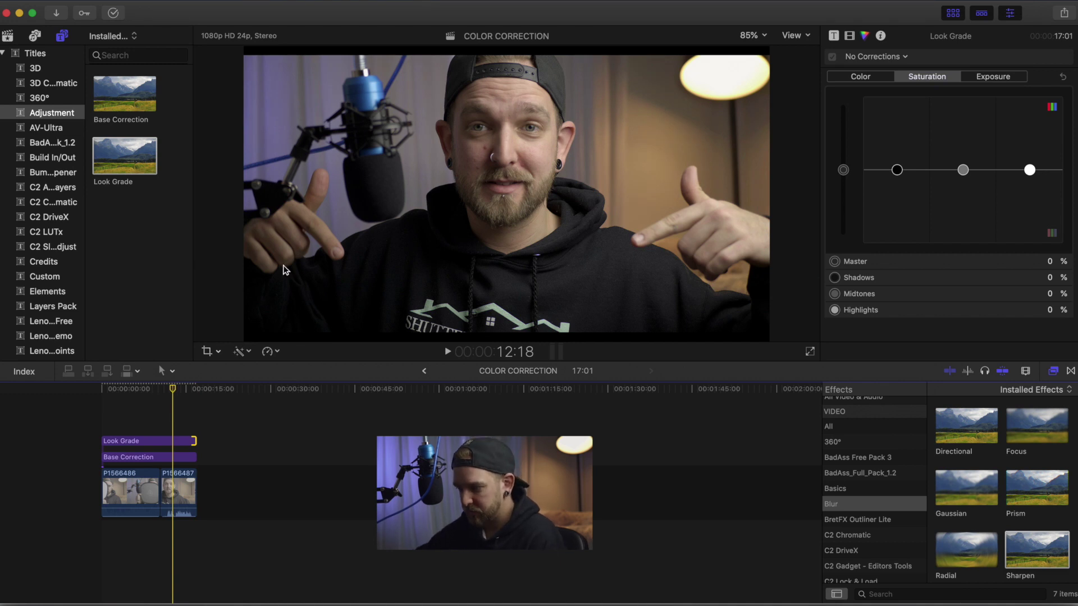
pyautogui.click(185, 442)
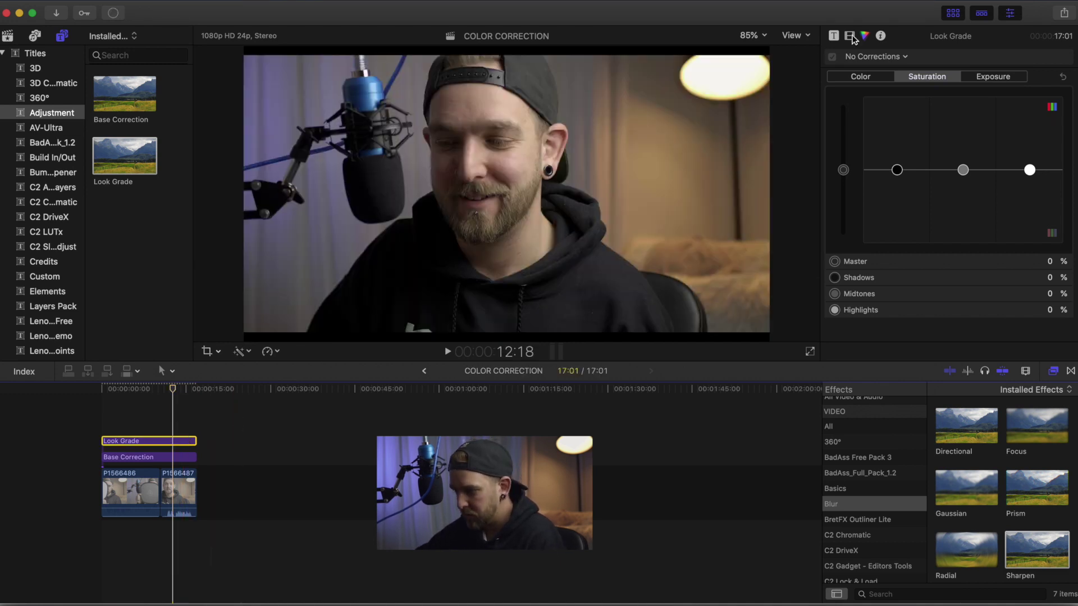
pyautogui.scroll(-10, 879, 556)
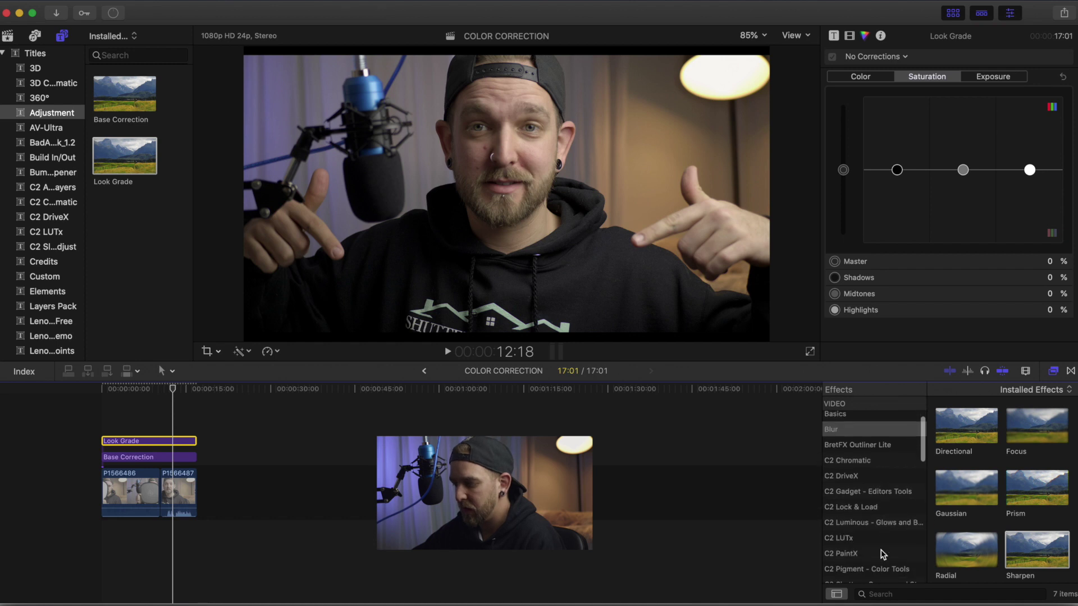
pyautogui.click(879, 528)
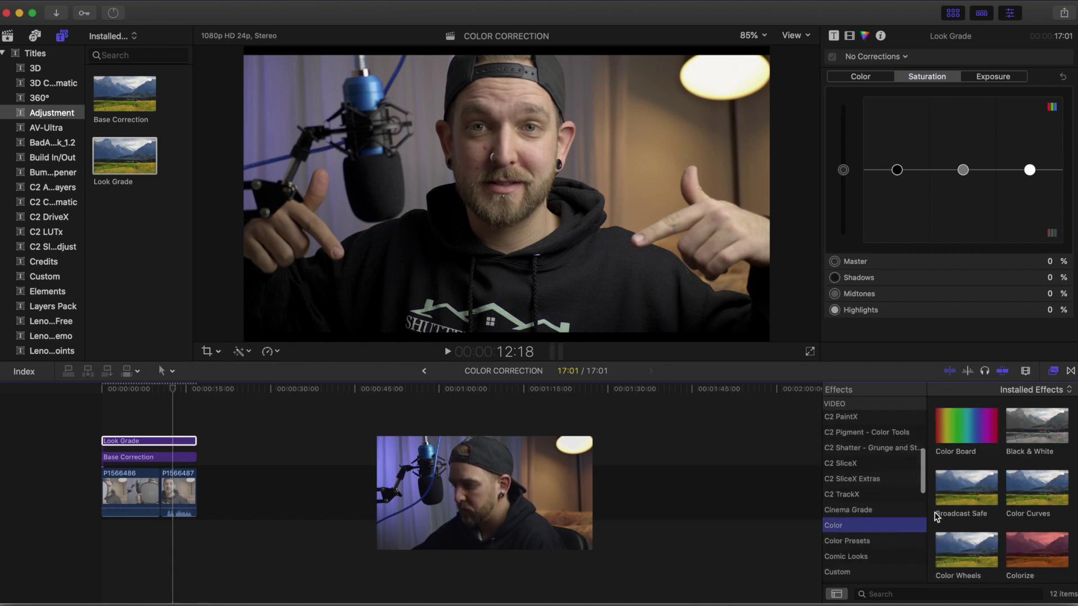
pyautogui.scroll(-2, 949, 525)
pyautogui.click(957, 531)
pyautogui.moveTo(957, 531); pyautogui.dragTo(179, 448)
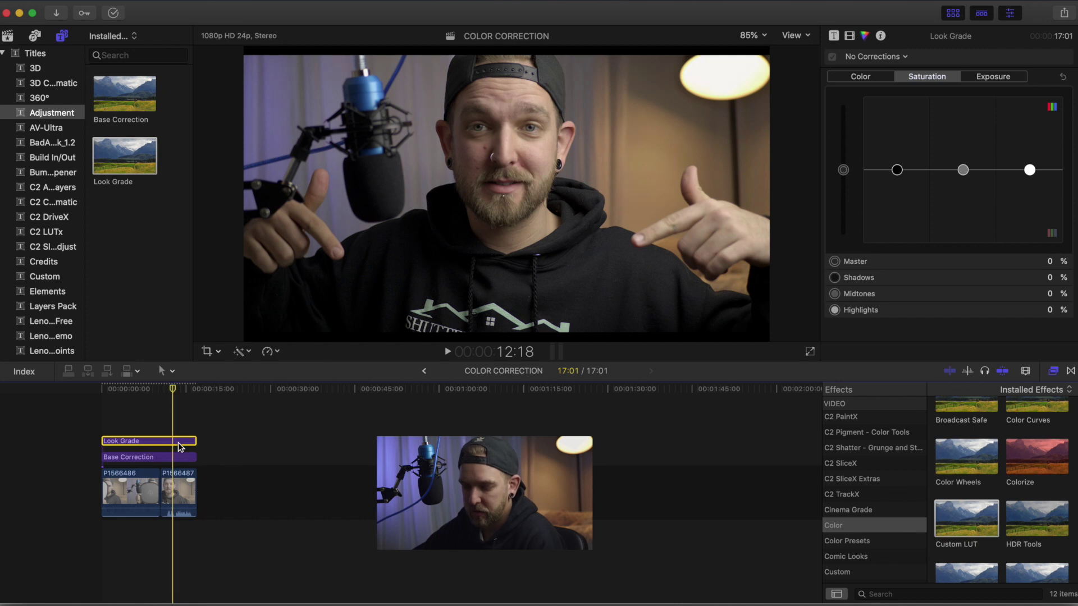
pyautogui.click(849, 36)
pyautogui.click(927, 92)
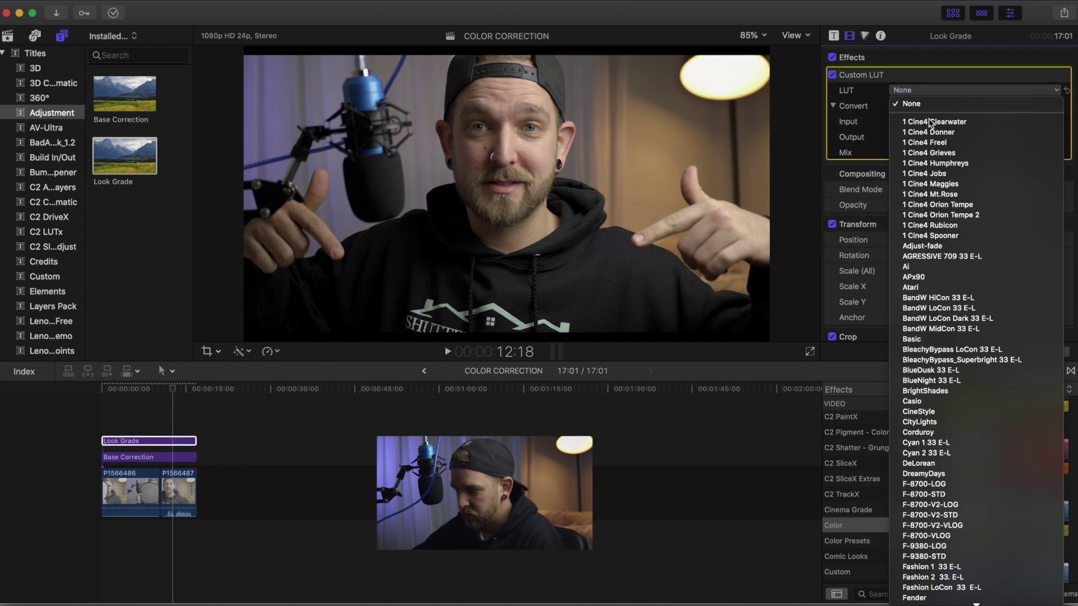
pyautogui.scroll(-2, 979, 453)
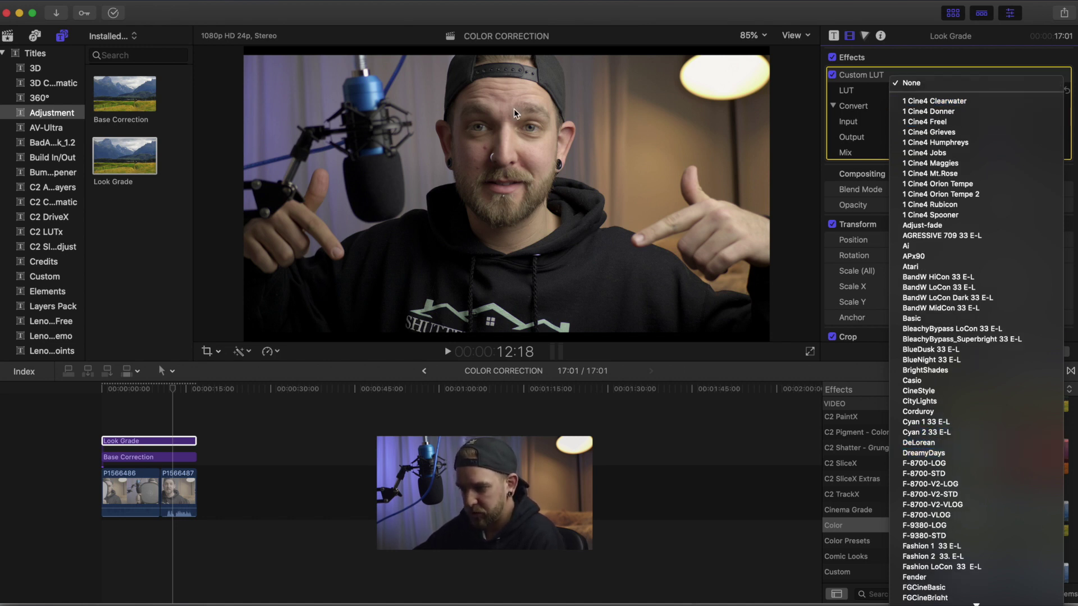
pyautogui.scroll(-20, 977, 455)
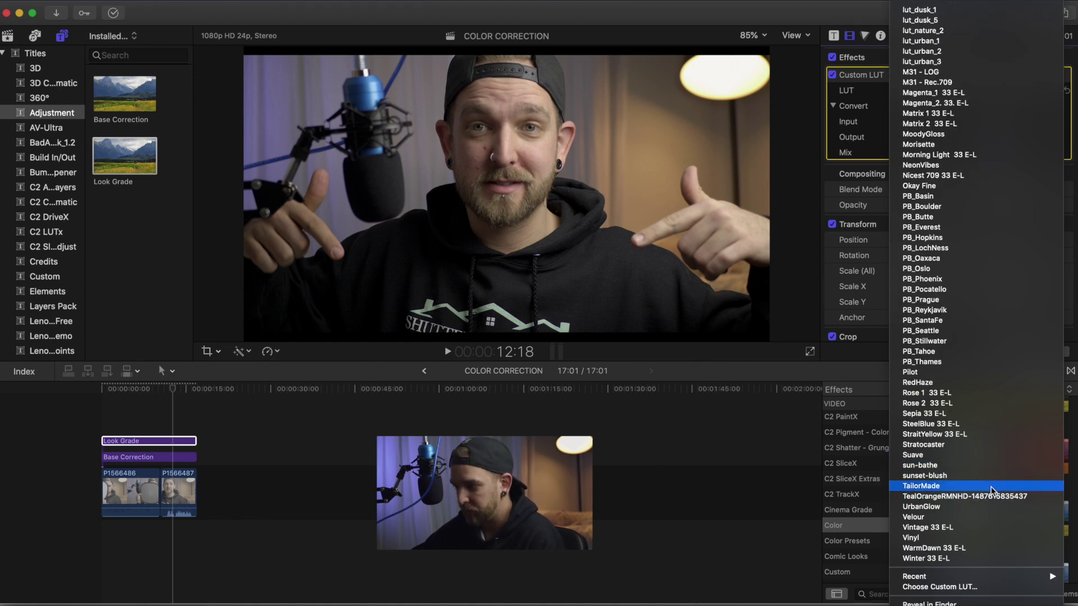
pyautogui.click(992, 497)
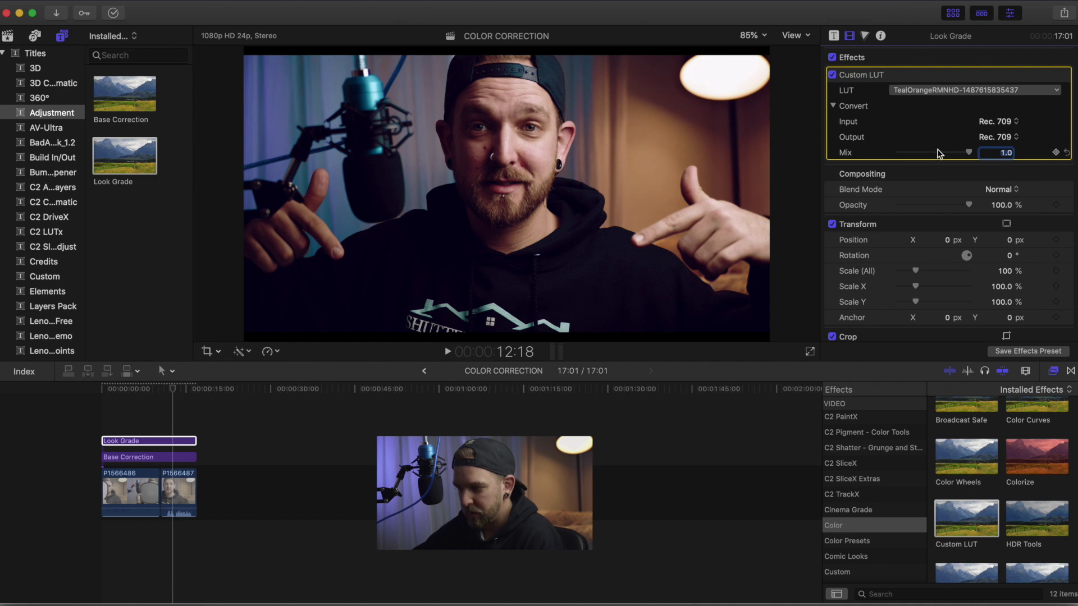
pyautogui.moveTo(970, 153); pyautogui.dragTo(914, 154)
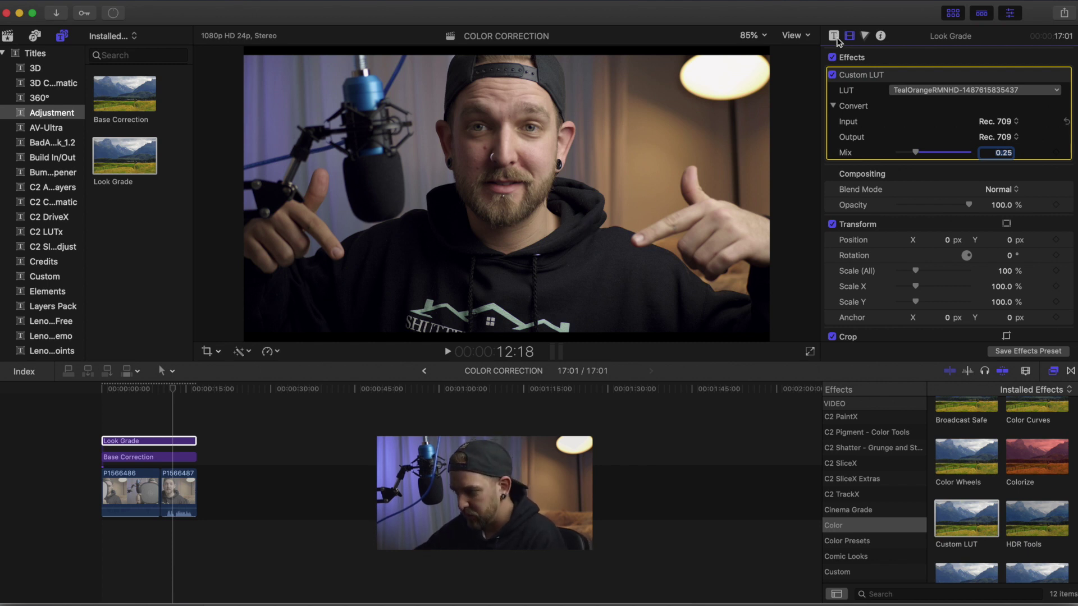
# Add a Color Curves correction to the Base Correction layer
pyautogui.click(171, 463)
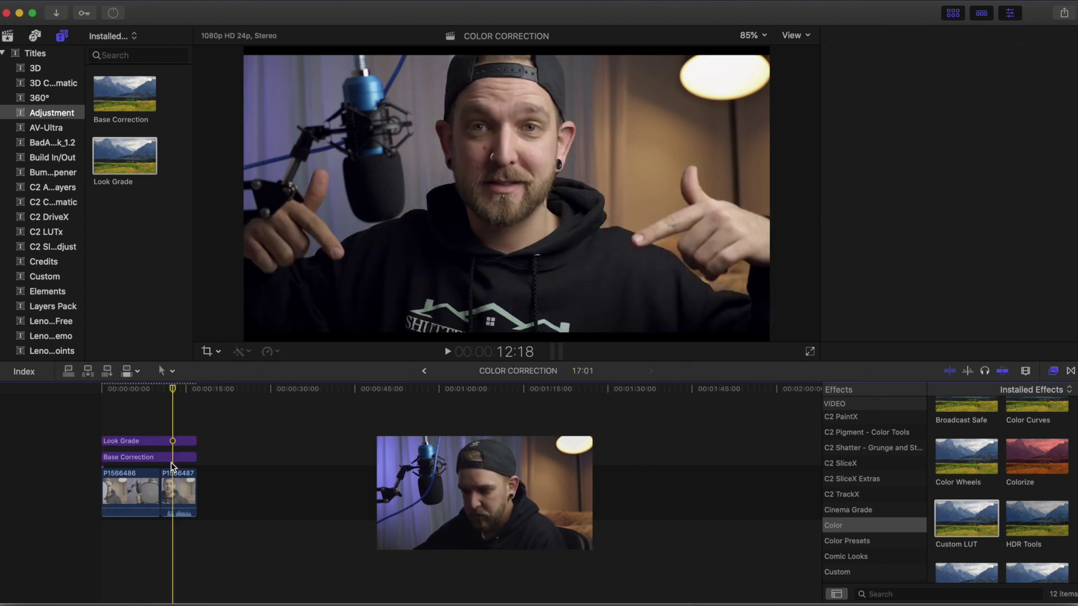
pyautogui.click(172, 459)
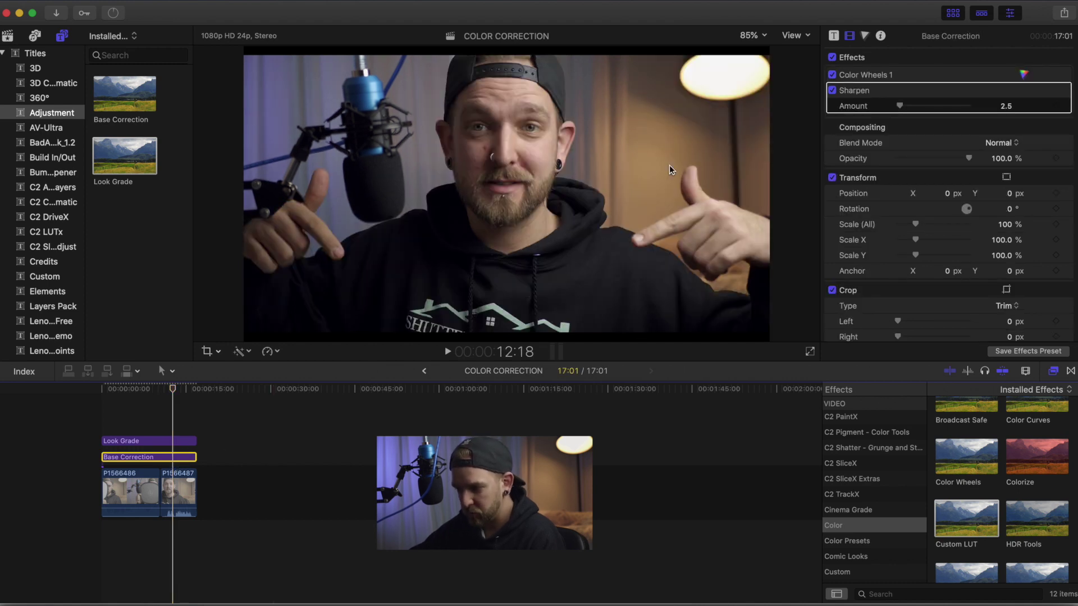
pyautogui.click(865, 35)
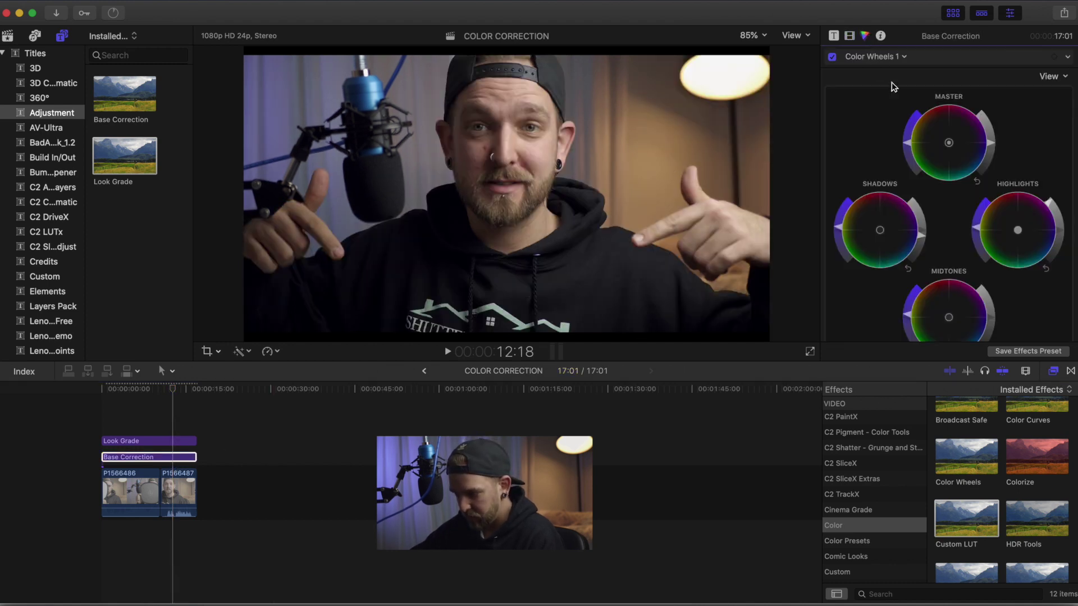
pyautogui.click(889, 57)
pyautogui.click(899, 135)
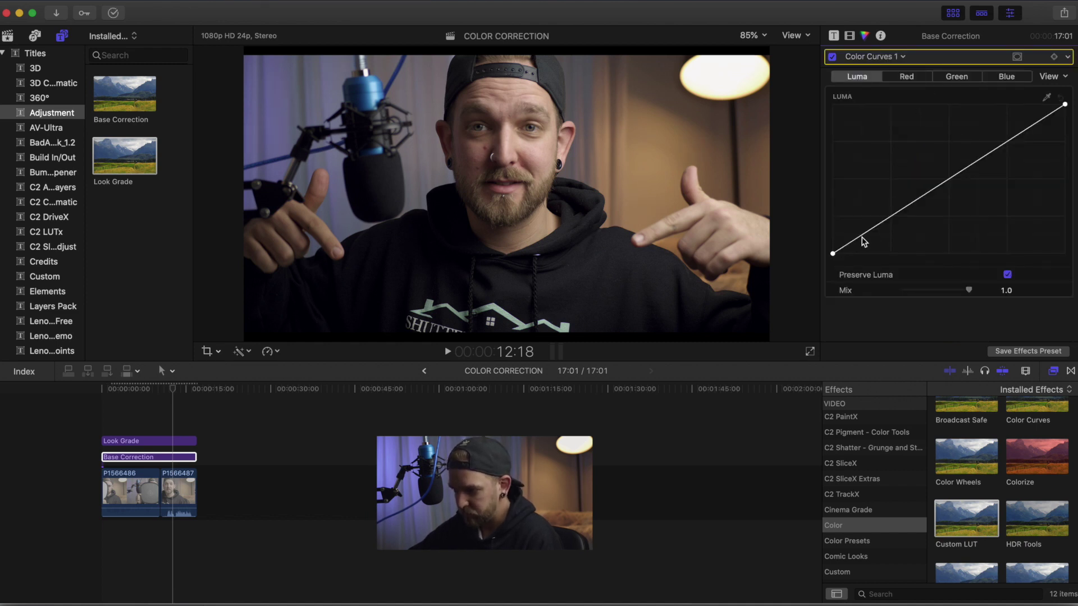
# Place five control points on the Luma curve: one at each quarter line, one at the midpoint, and one near each end
pyautogui.click(861, 236)
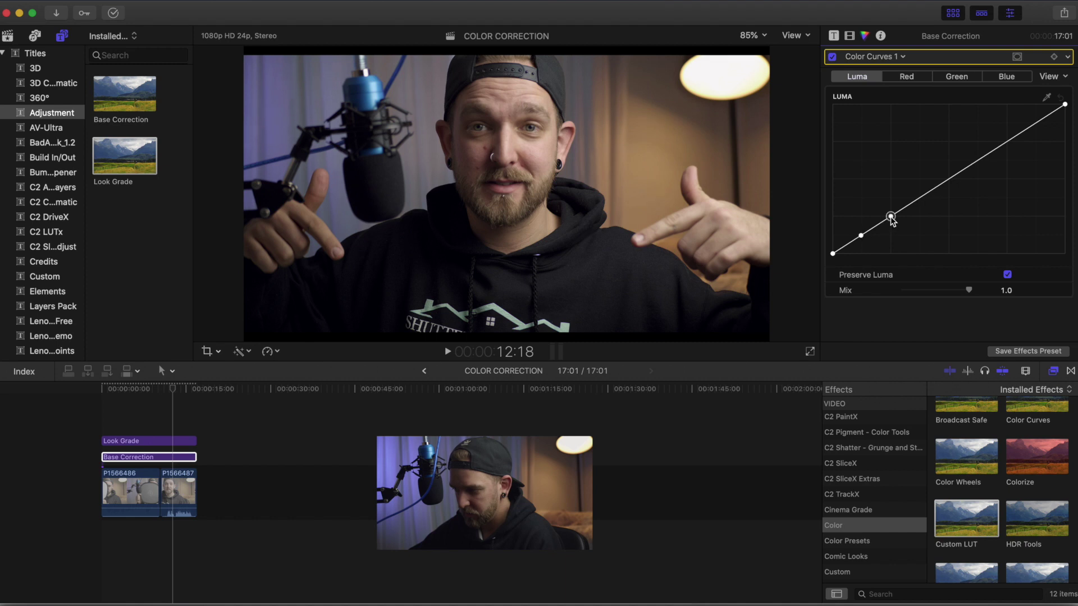
pyautogui.click(1008, 141)
pyautogui.click(1037, 123)
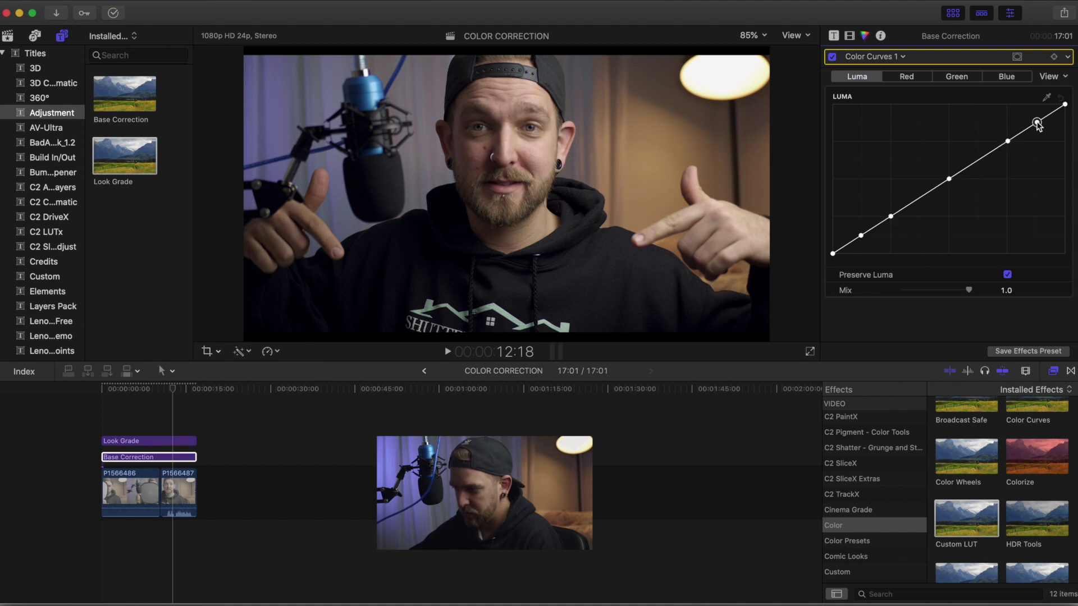
# Shape a soft Luma S-curve: raise the black endpoint, lower the white endpoint, lift the upper-quarter point slightly and lower the lower-quarter point
pyautogui.click(833, 254)
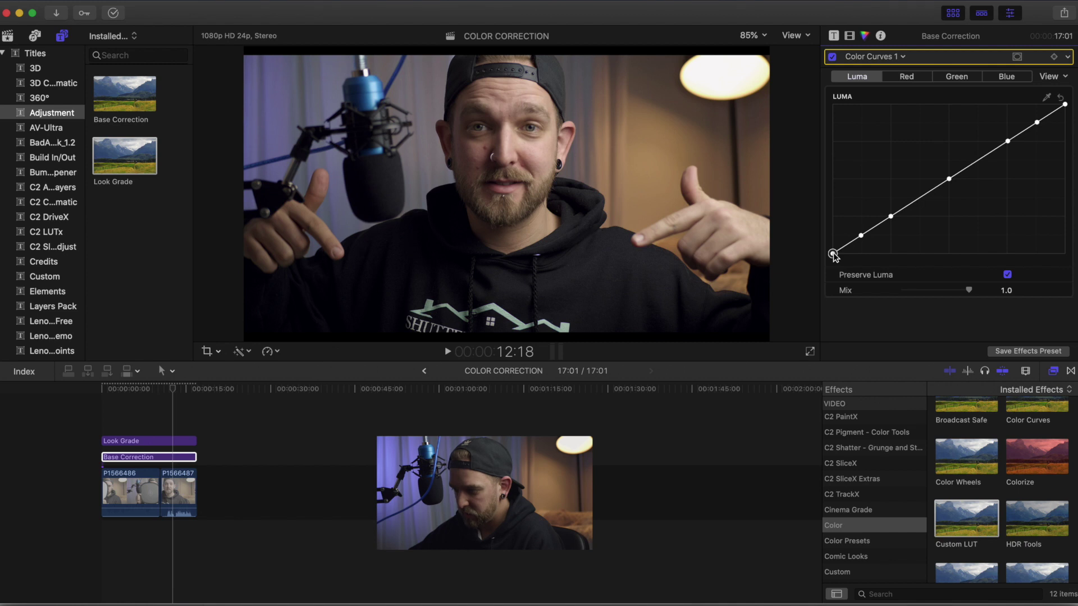
pyautogui.moveTo(834, 257); pyautogui.dragTo(834, 254)
pyautogui.moveTo(1065, 105); pyautogui.dragTo(1065, 109)
pyautogui.click(1008, 142)
pyautogui.moveTo(1007, 143); pyautogui.dragTo(1007, 141)
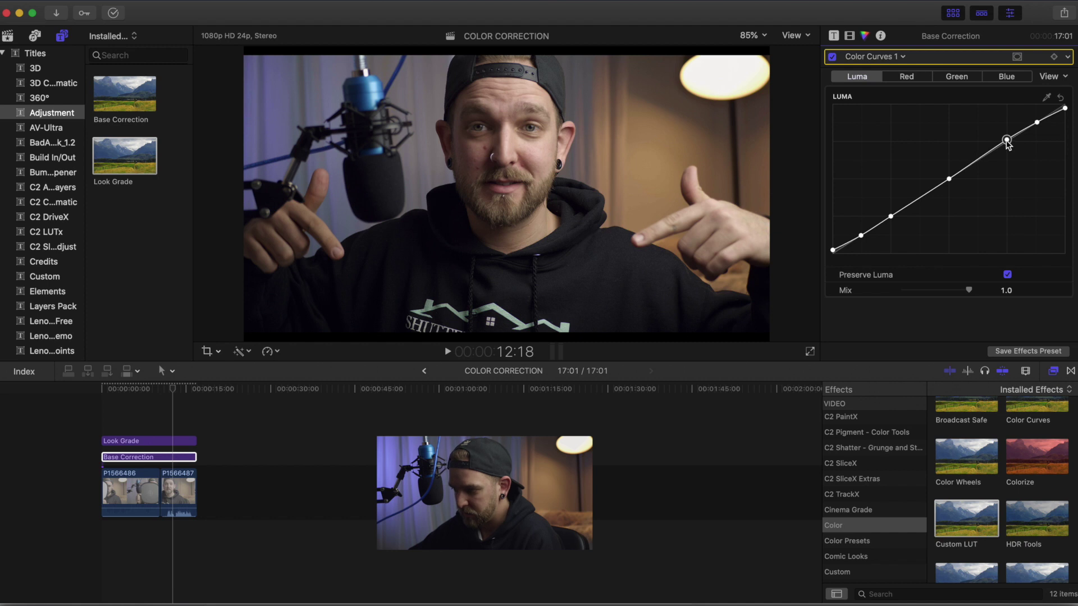
pyautogui.moveTo(892, 220); pyautogui.dragTo(894, 222)
pyautogui.click(949, 179)
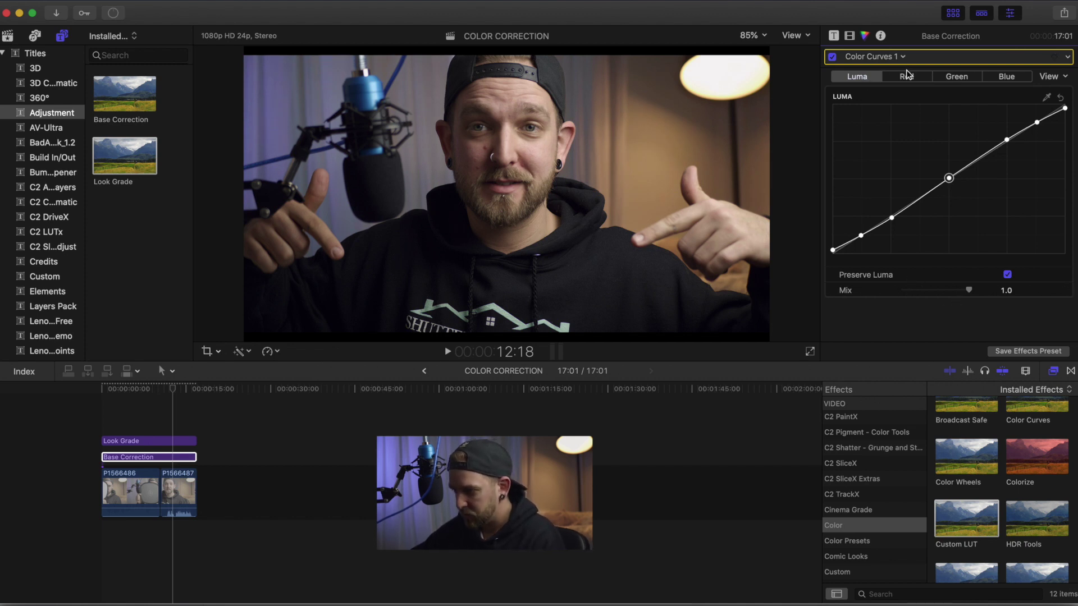
# Add a Hue/Saturation Curves correction to the Look Grade layer
pyautogui.click(878, 53)
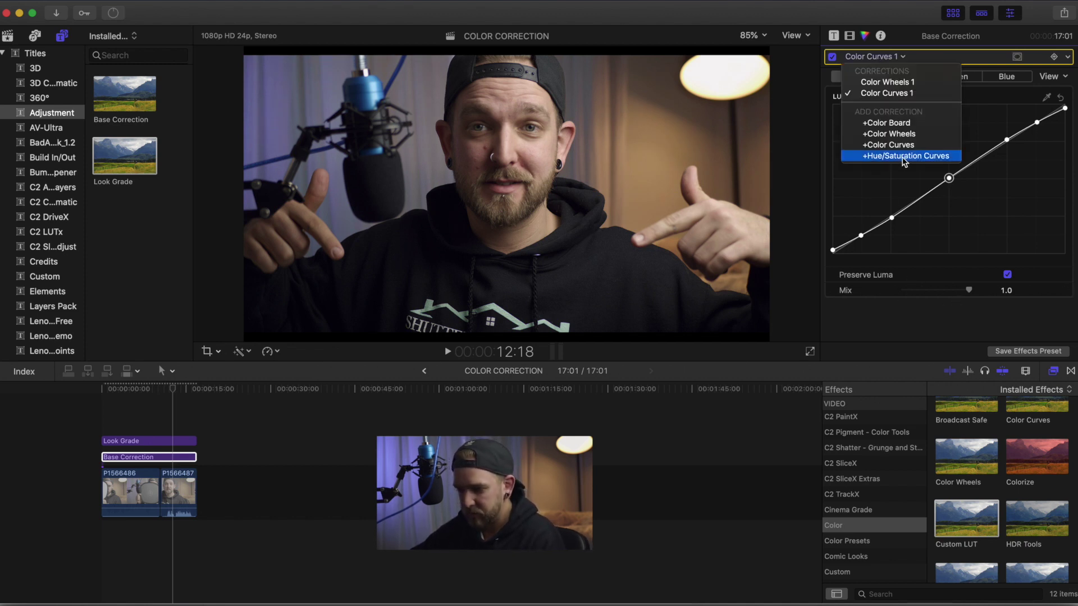
pyautogui.click(183, 447)
pyautogui.click(180, 443)
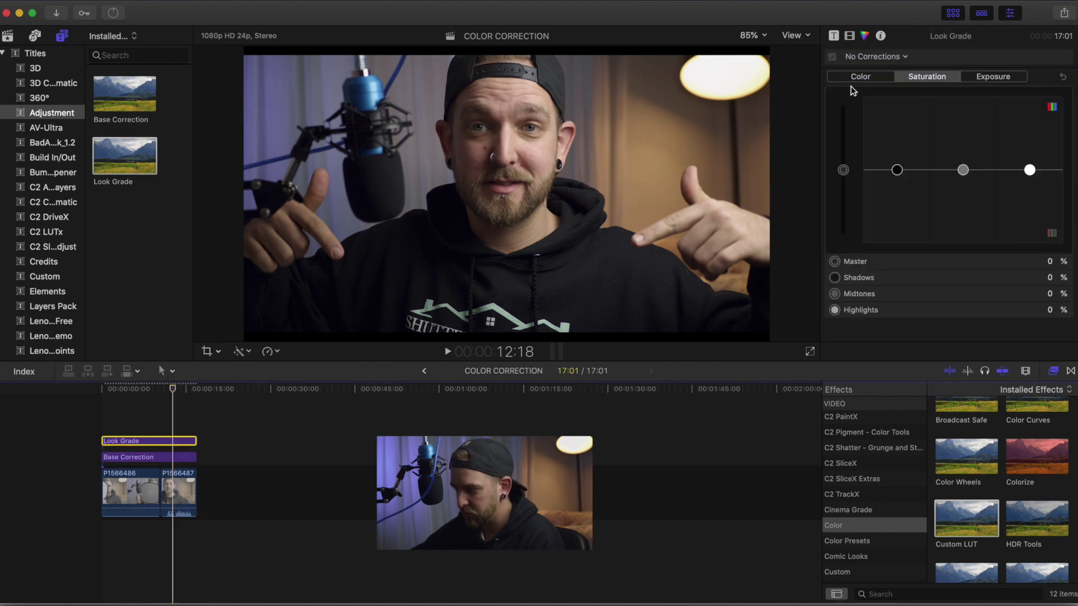
pyautogui.click(867, 36)
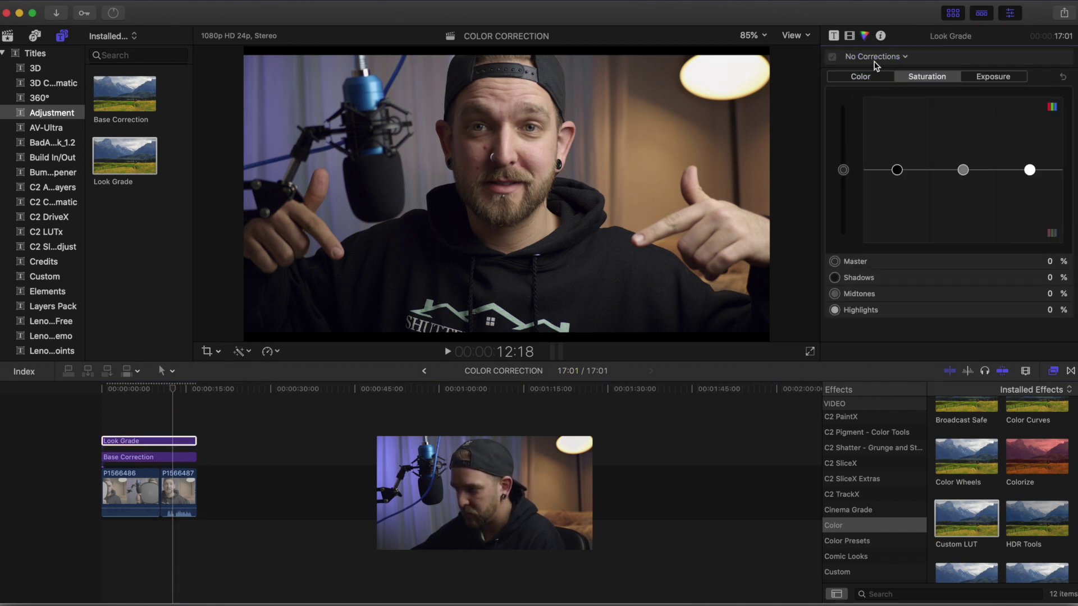
pyautogui.click(876, 56)
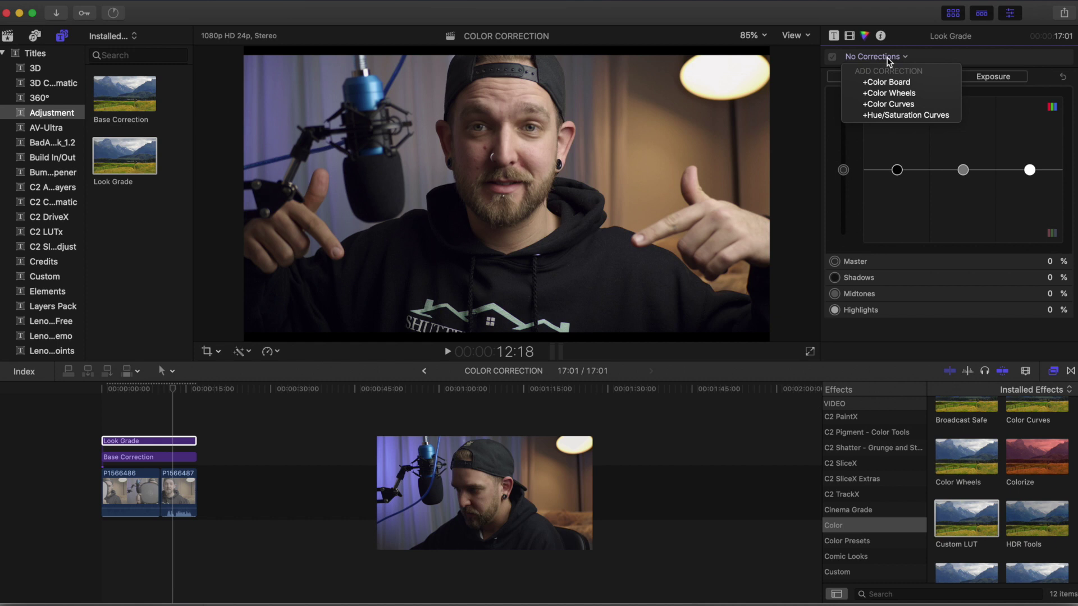
pyautogui.click(901, 117)
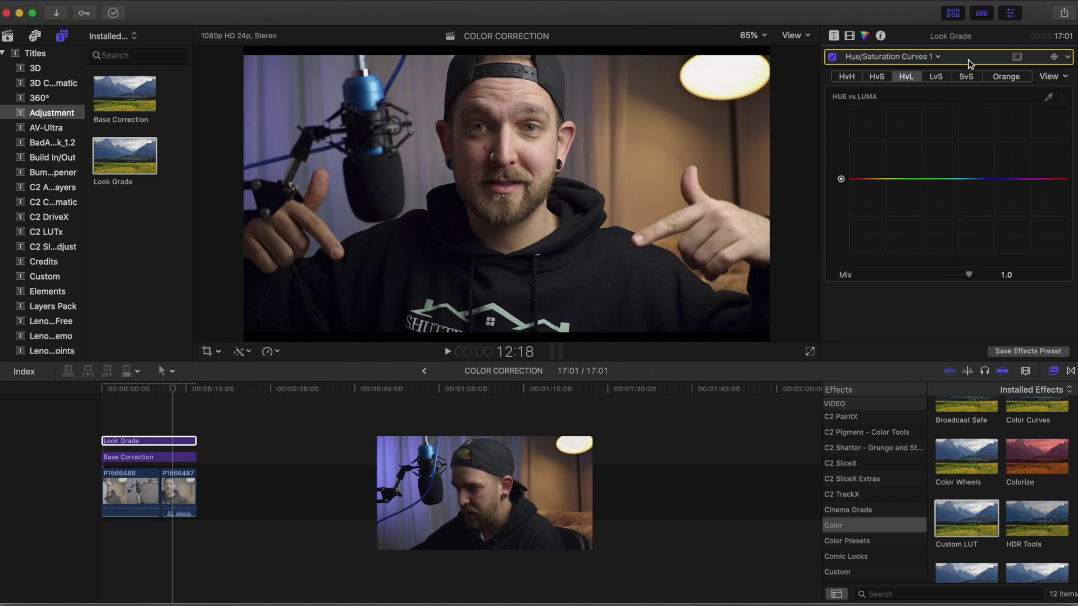
# Sample the warm orange tone beside the face for the Hue vs Luma curve and slightly lower its luminance
pyautogui.click(1048, 97)
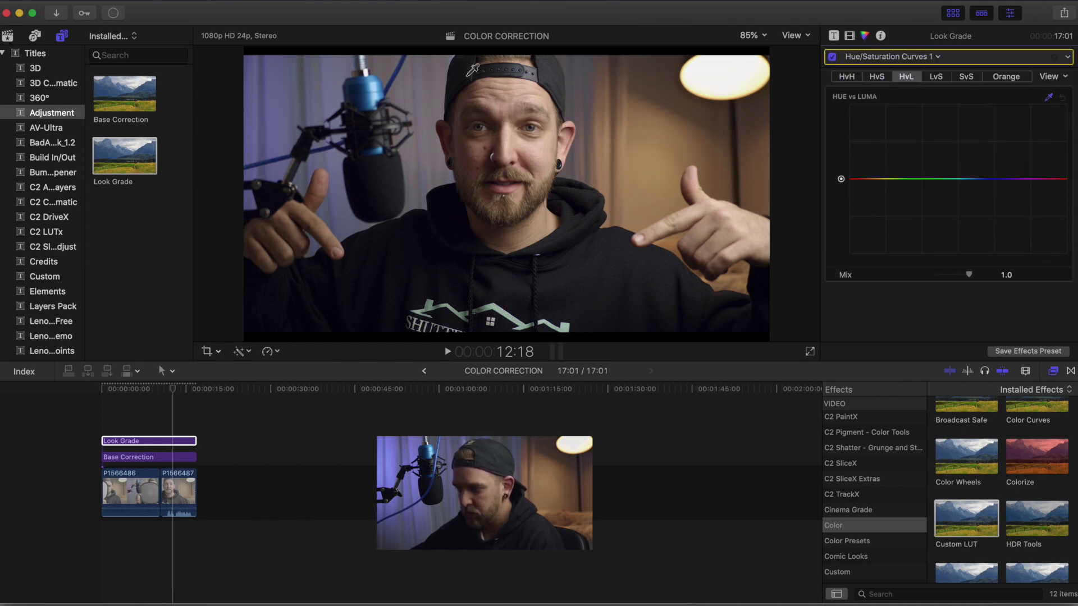
pyautogui.click(577, 150)
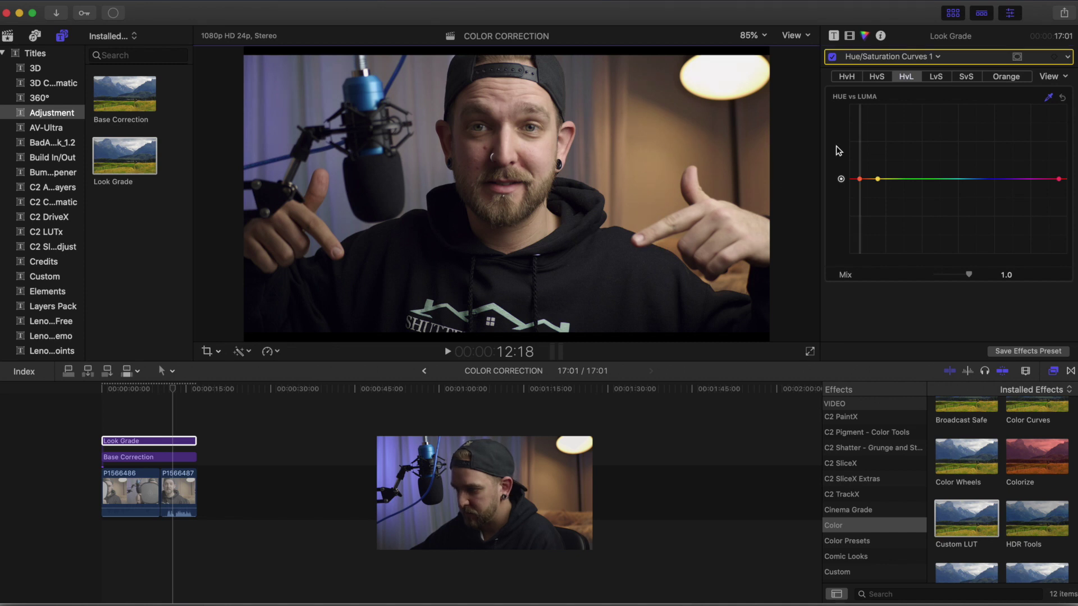
pyautogui.moveTo(862, 184); pyautogui.dragTo(863, 194)
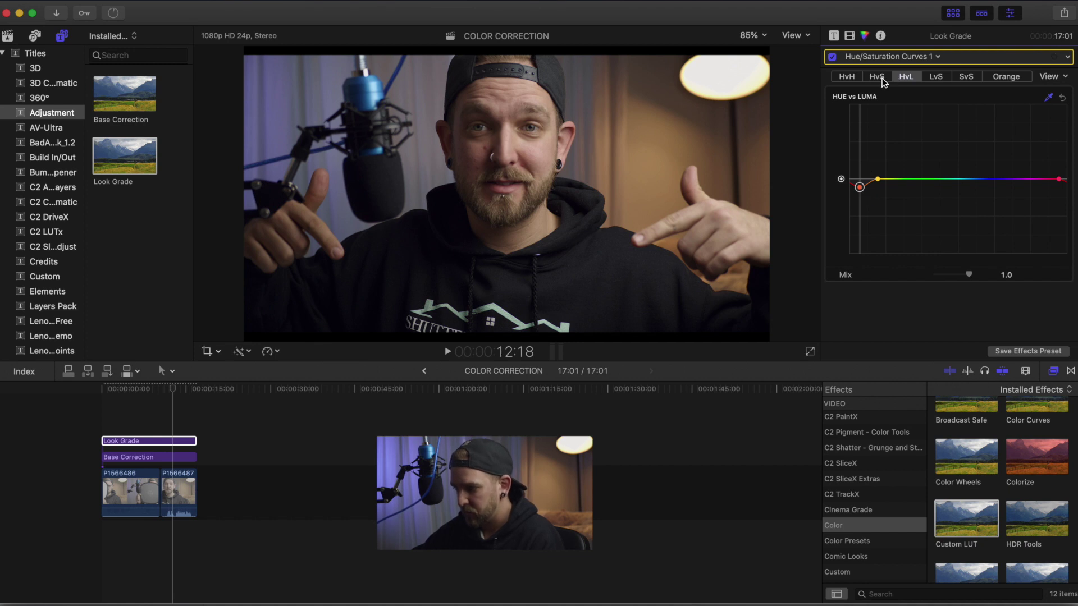
# Sample the purple curtain for the Hue vs Sat curve, slightly raise its saturation, and show the Look Grade effect settings
pyautogui.click(849, 77)
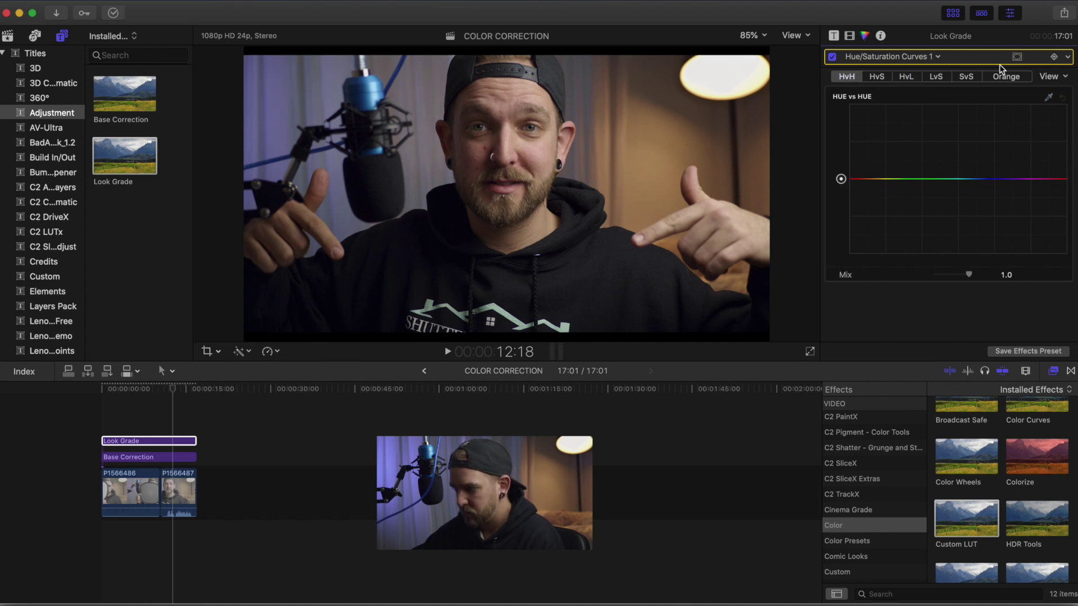
pyautogui.click(943, 76)
pyautogui.click(874, 77)
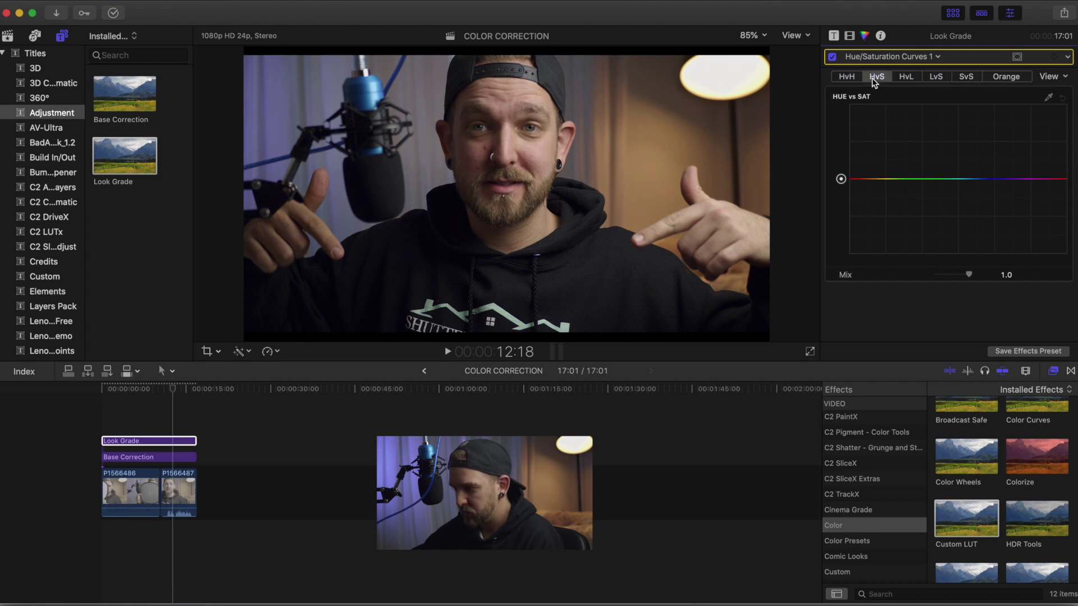
pyautogui.click(1048, 97)
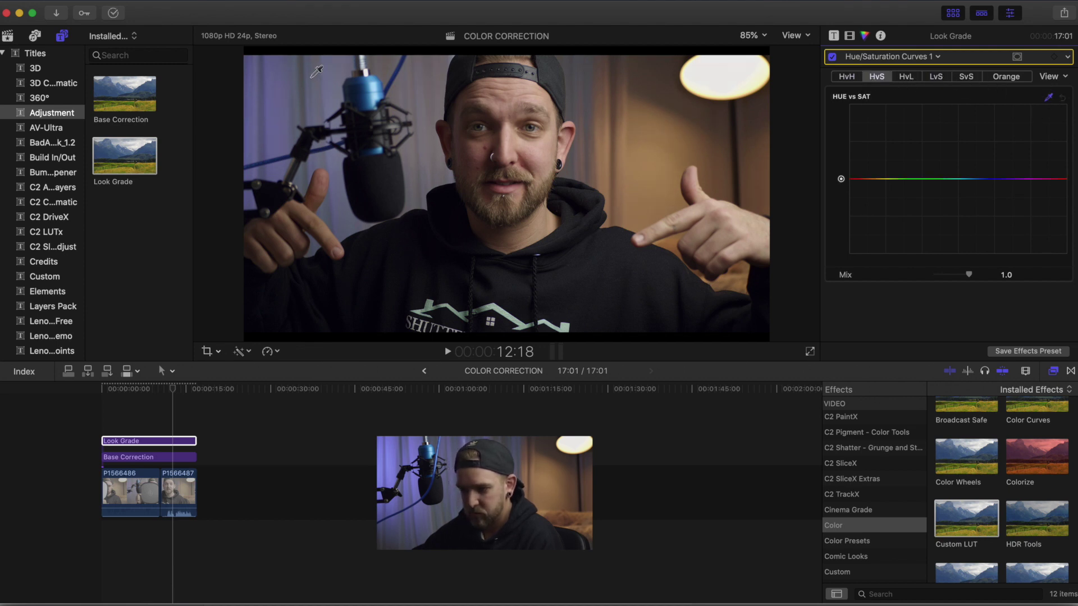
pyautogui.click(284, 98)
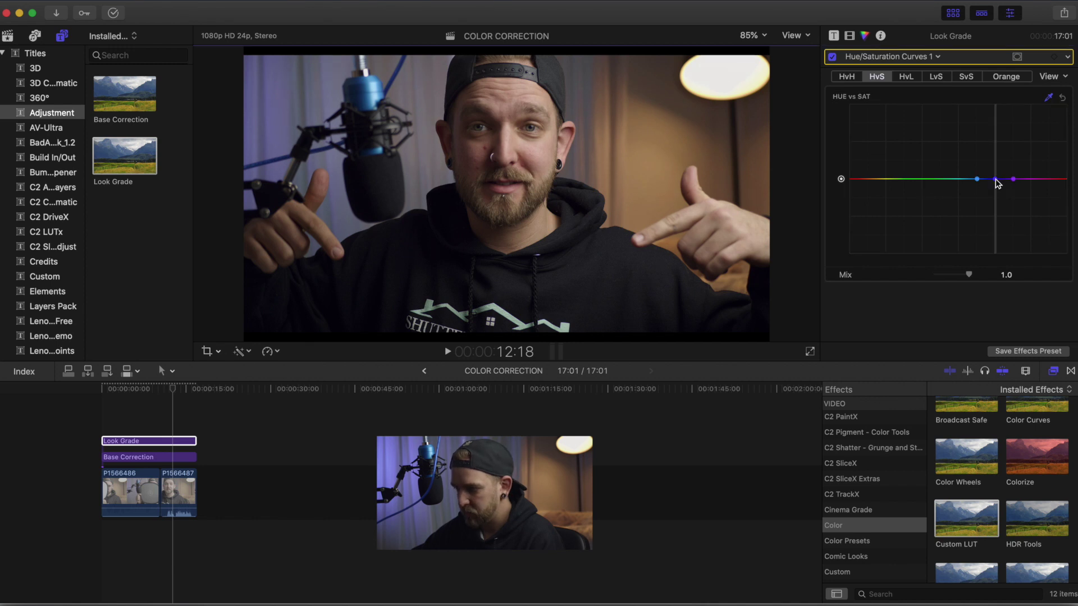
pyautogui.moveTo(995, 179); pyautogui.dragTo(997, 167)
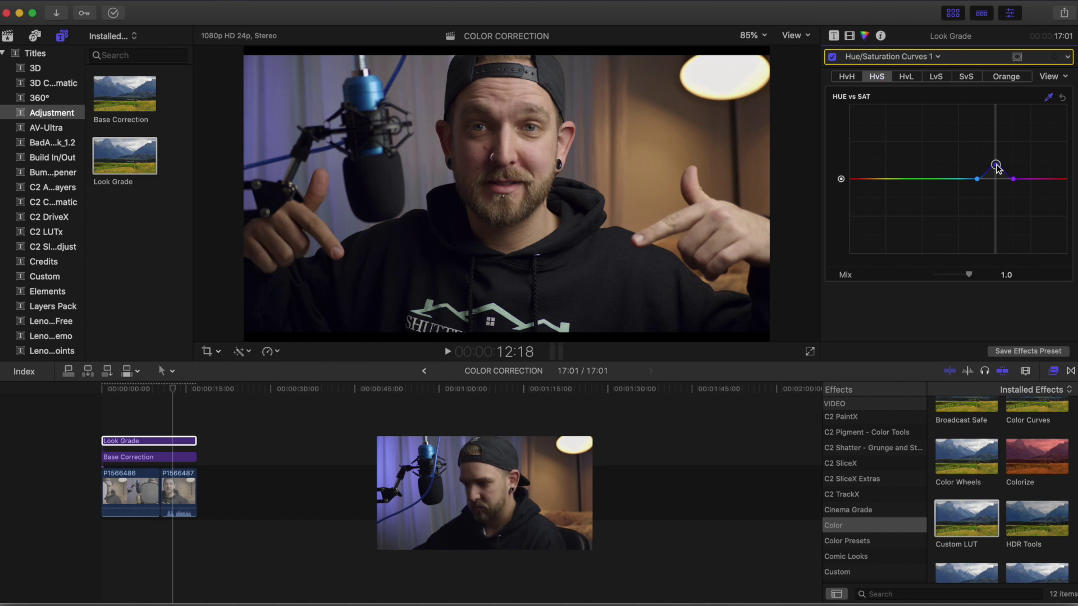
pyautogui.click(850, 36)
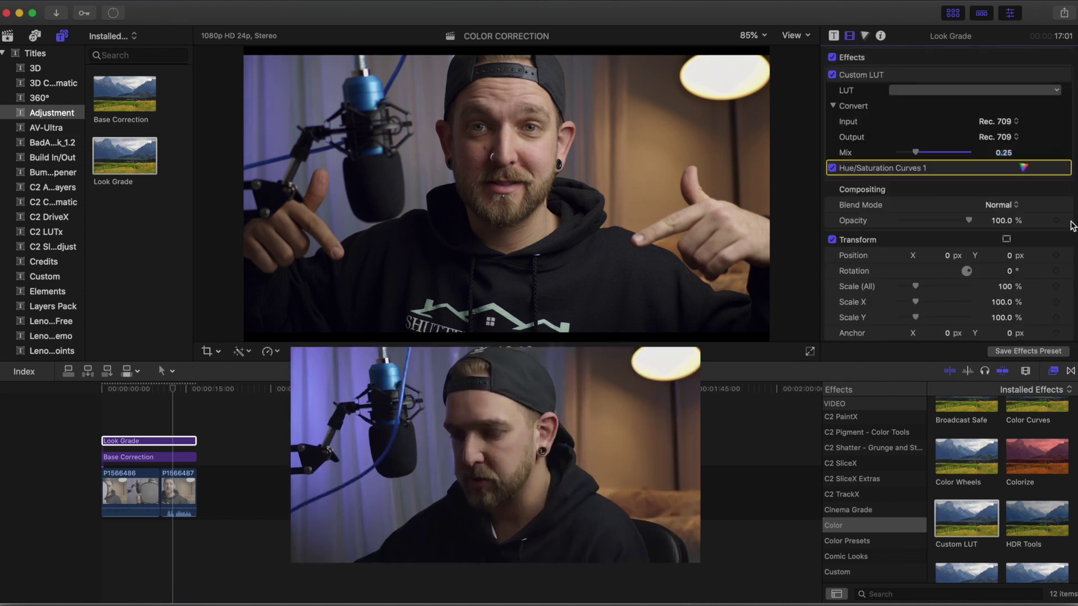